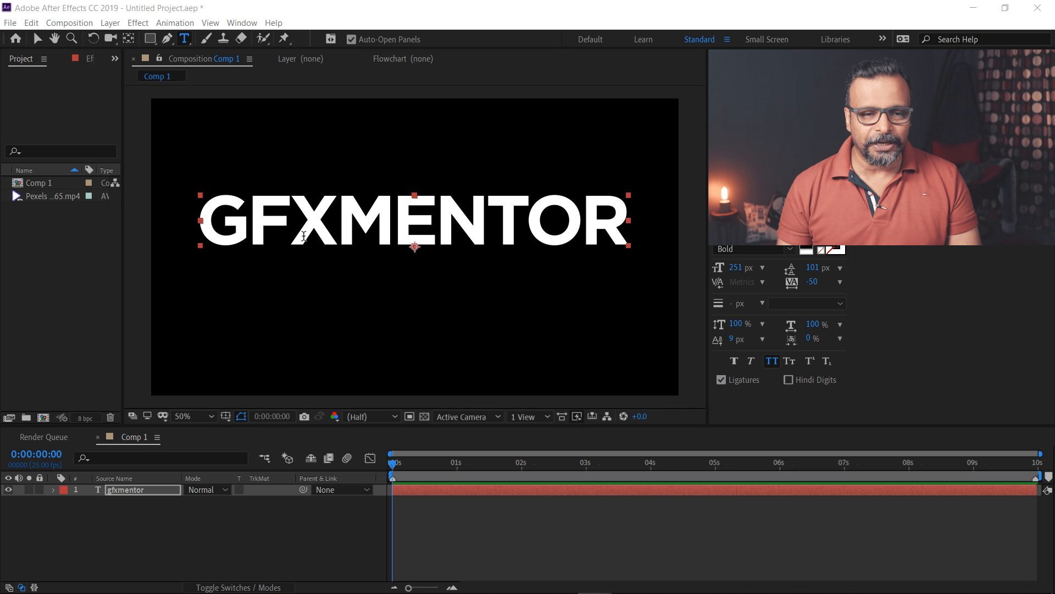
# - Move the GFXMENTOR text slightly down and draw a rectangular mask closely around it
pyautogui.click(37, 38)
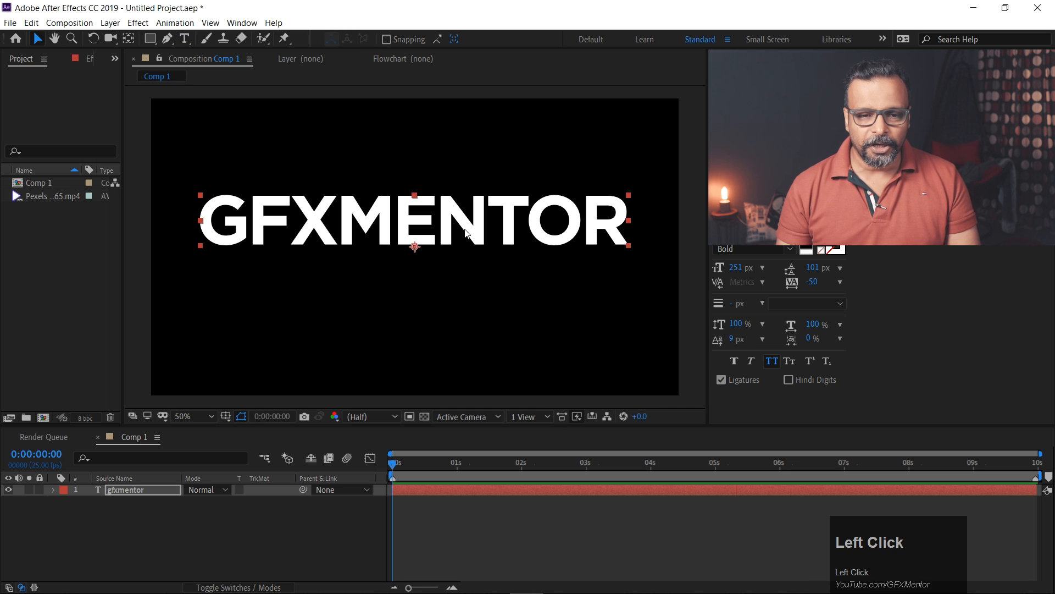
pyautogui.moveTo(465, 232); pyautogui.dragTo(464, 241)
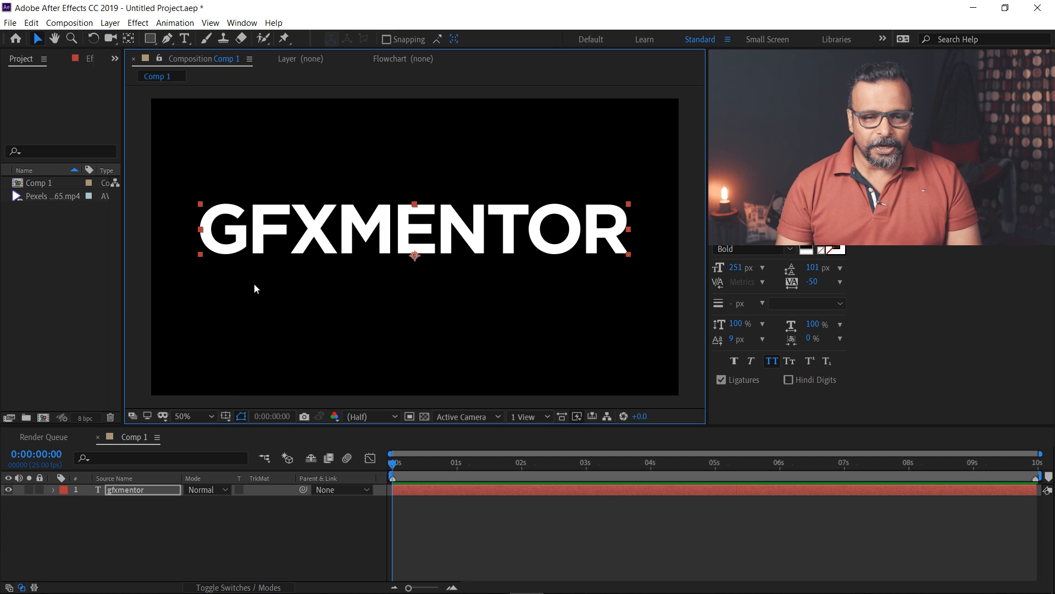
pyautogui.click(149, 38)
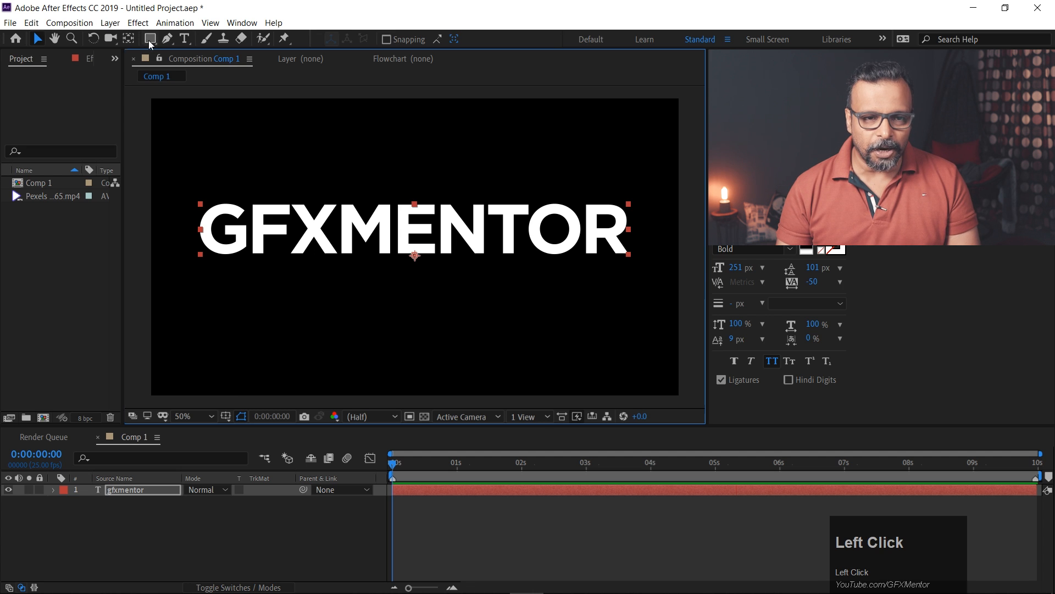
pyautogui.moveTo(181, 184); pyautogui.dragTo(640, 268)
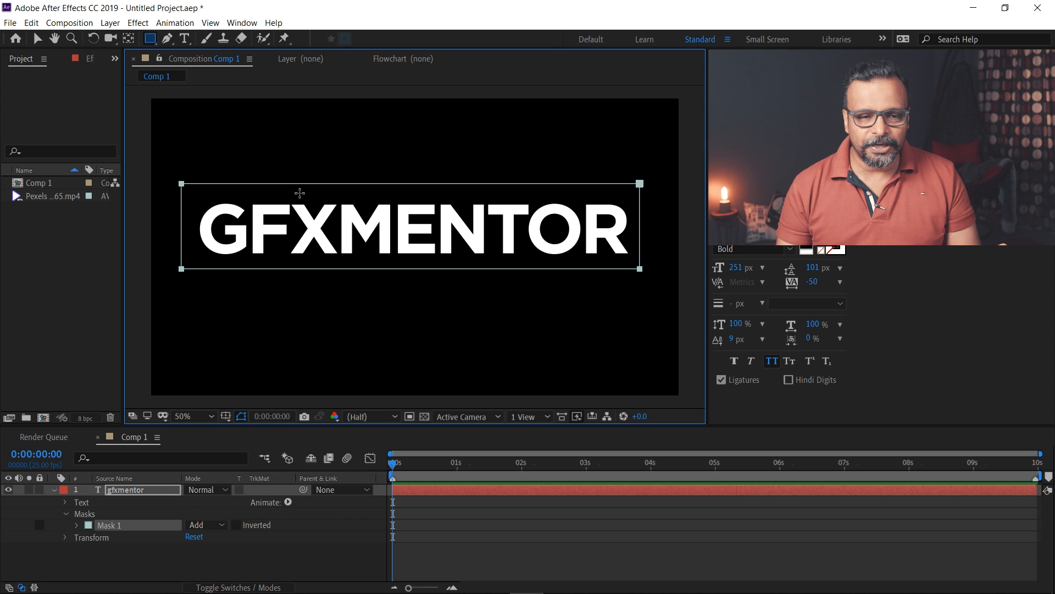
pyautogui.click(37, 38)
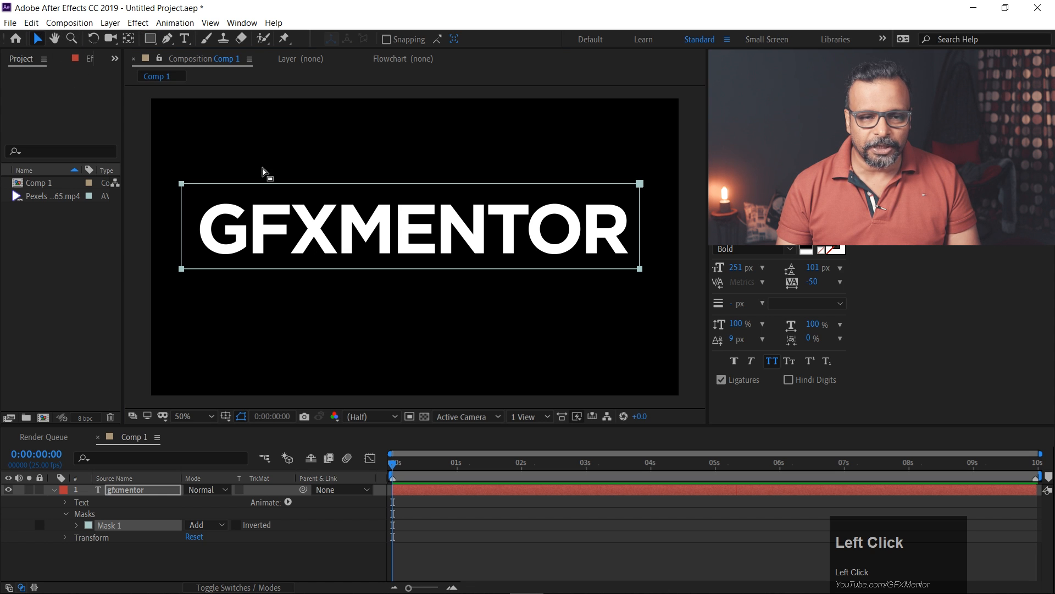
# - Try changing the masked text layer's transform Position to 960, 528, and undo the change
pyautogui.click(64, 537)
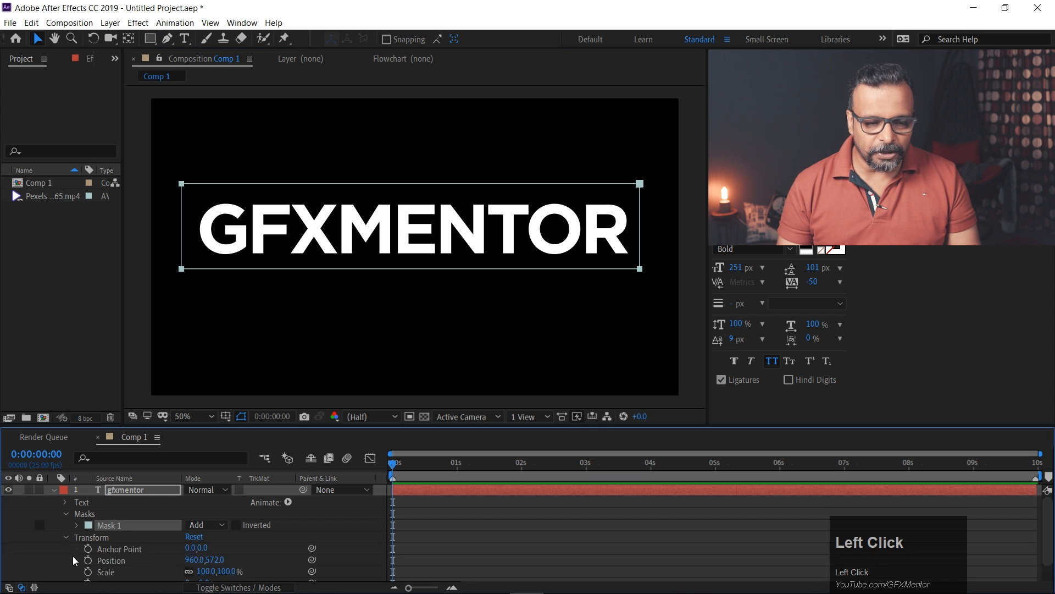
pyautogui.scroll(-1, 74, 561)
pyautogui.moveTo(215, 540); pyautogui.dragTo(193, 531)
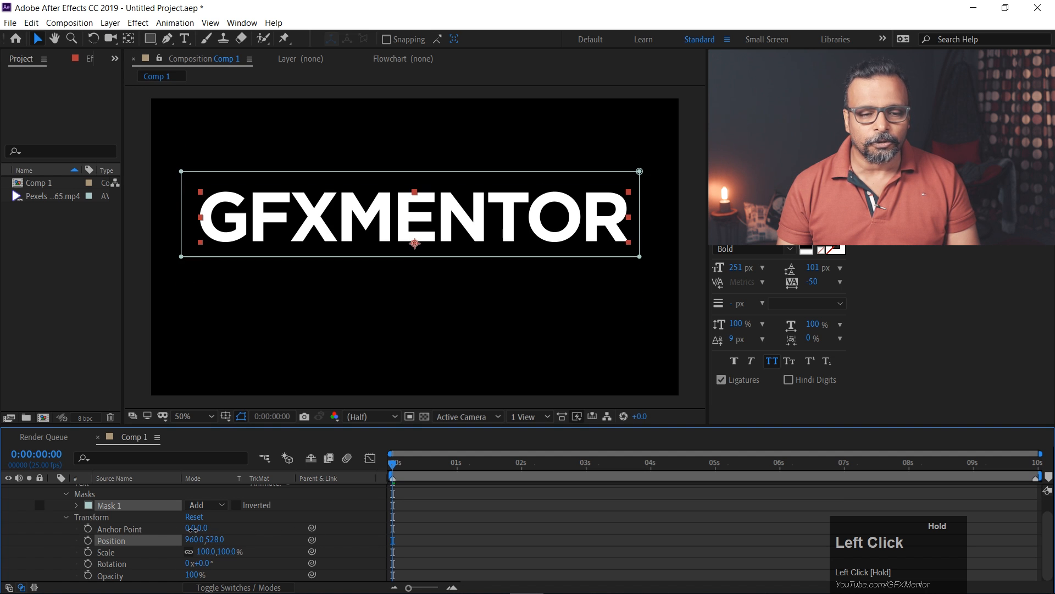
pyautogui.hotkey('ctrl', 'z')
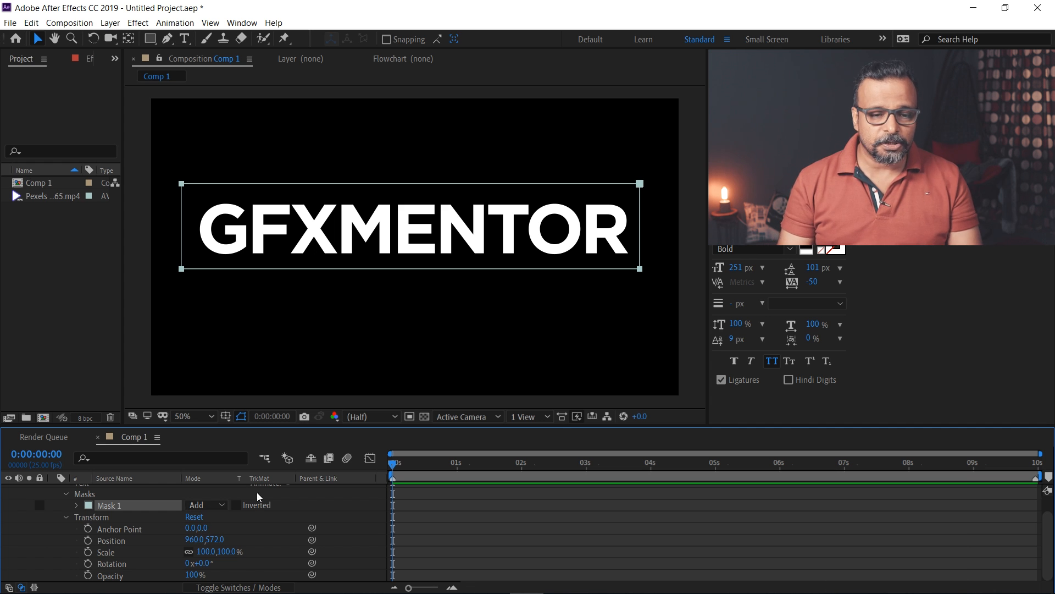
# - Add a Position animator to the gfxmentor text and set its Position to 0, 21
pyautogui.scroll(1, 247, 538)
pyautogui.click(288, 502)
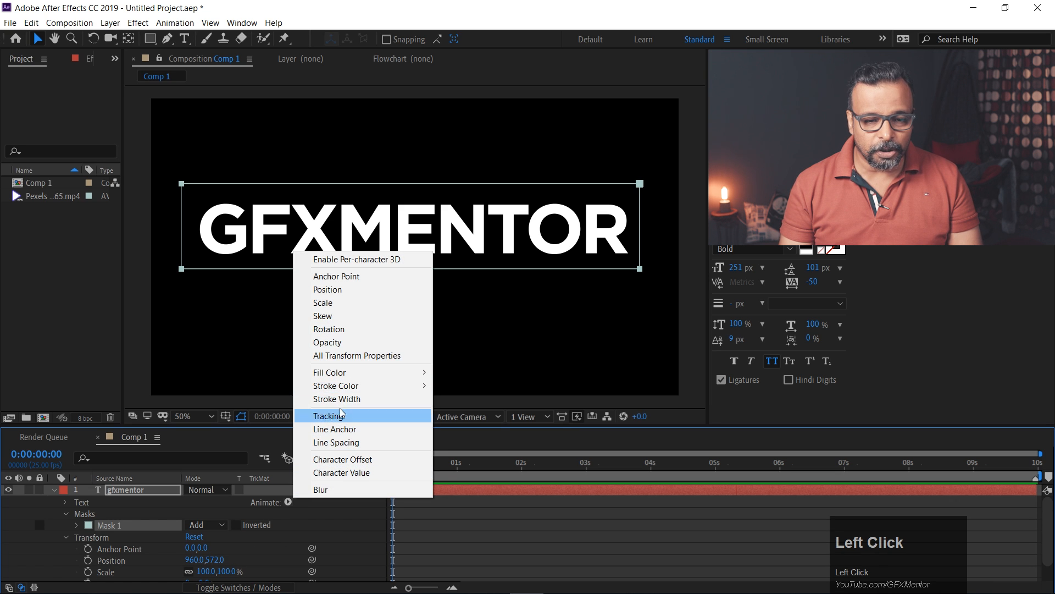
pyautogui.click(336, 289)
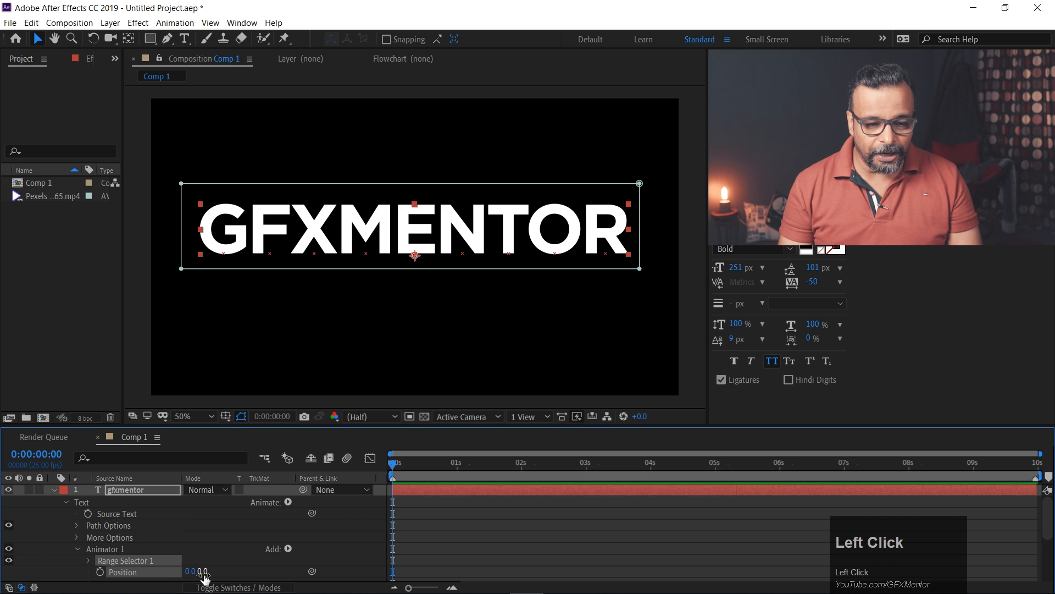
pyautogui.scroll(-2, 246, 544)
pyautogui.moveTo(203, 503)
pyautogui.mouseDown()
pyautogui.moveTo(307, 492)
pyautogui.moveTo(220, 491)
pyautogui.mouseUp()
pyautogui.scroll(3, 128, 536)
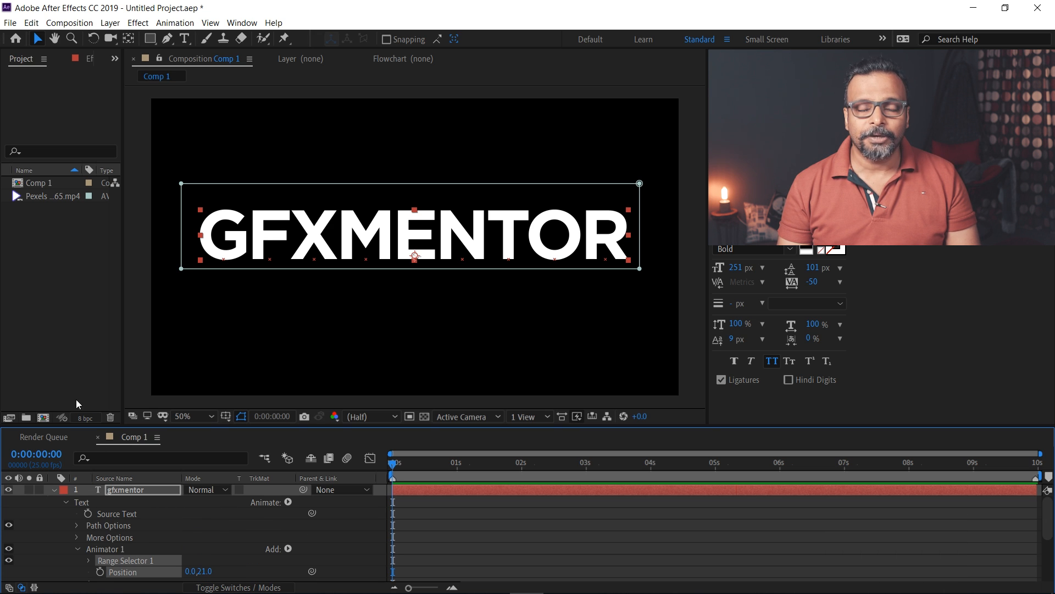
# - Import the file gfxm.ai from the DATA (D:) drive into the project
pyautogui.click(56, 324)
pyautogui.doubleClick(56, 322)
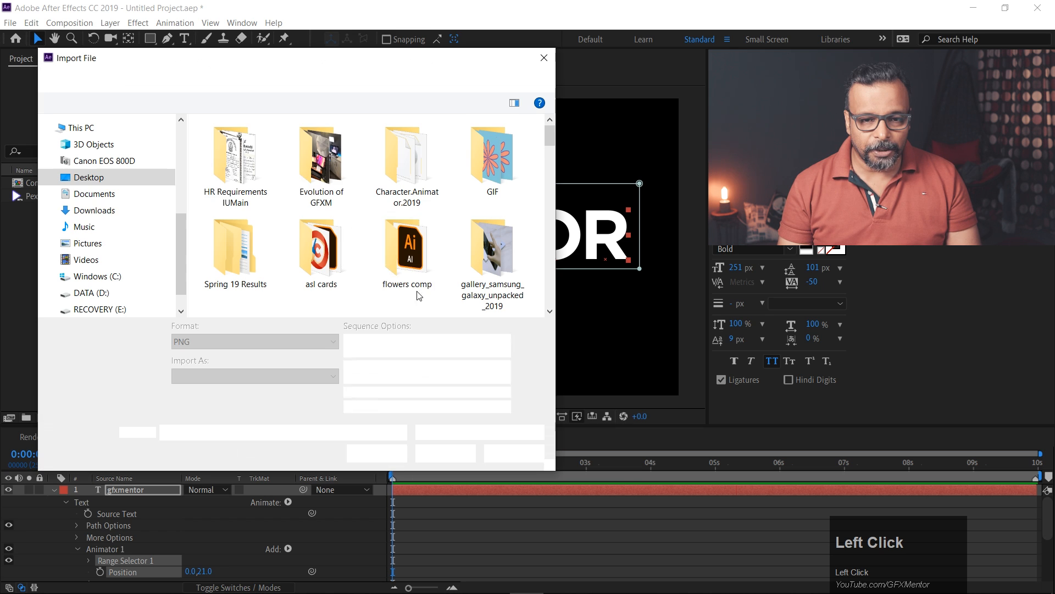
pyautogui.click(137, 293)
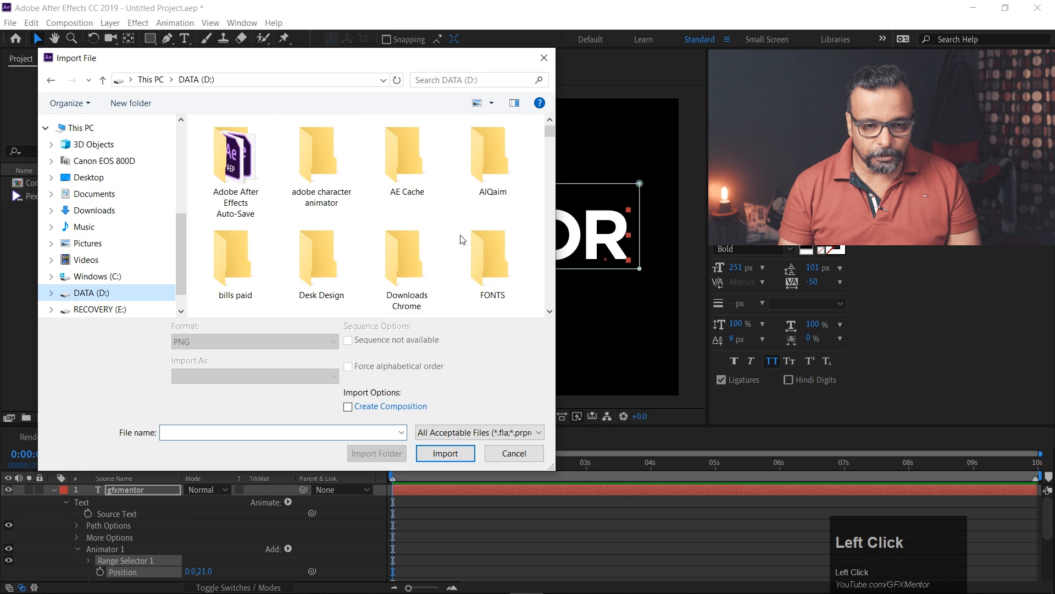
pyautogui.scroll(-5, 411, 222)
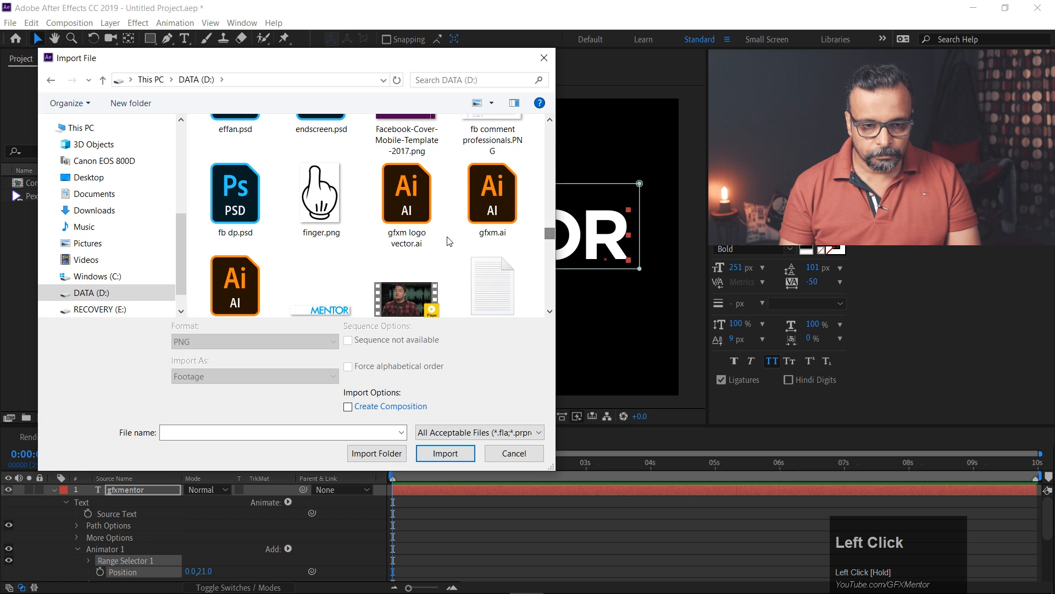
pyautogui.click(409, 210)
pyautogui.doubleClick(492, 195)
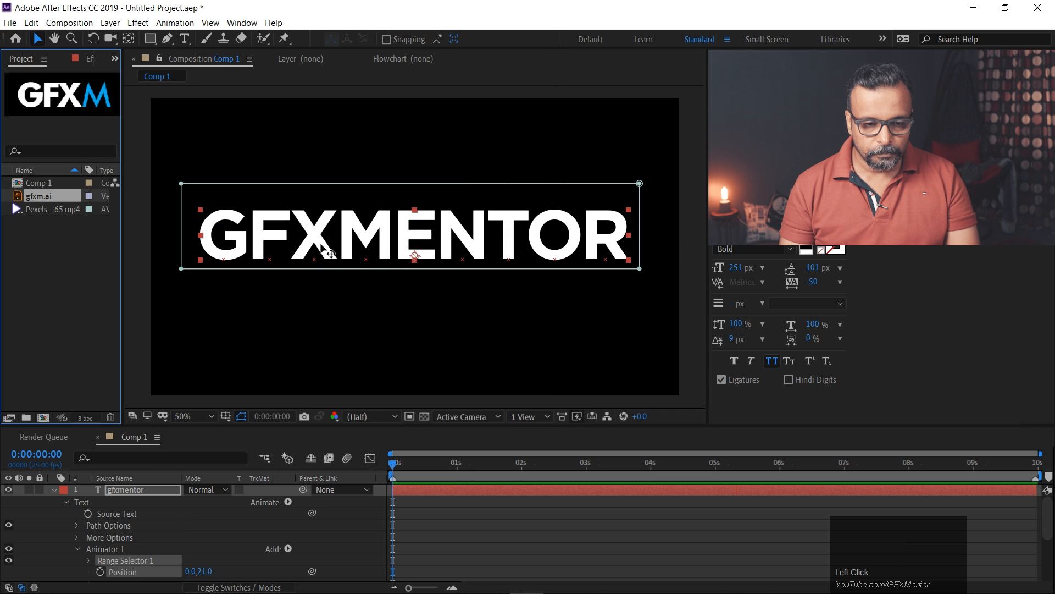
pyautogui.click(62, 255)
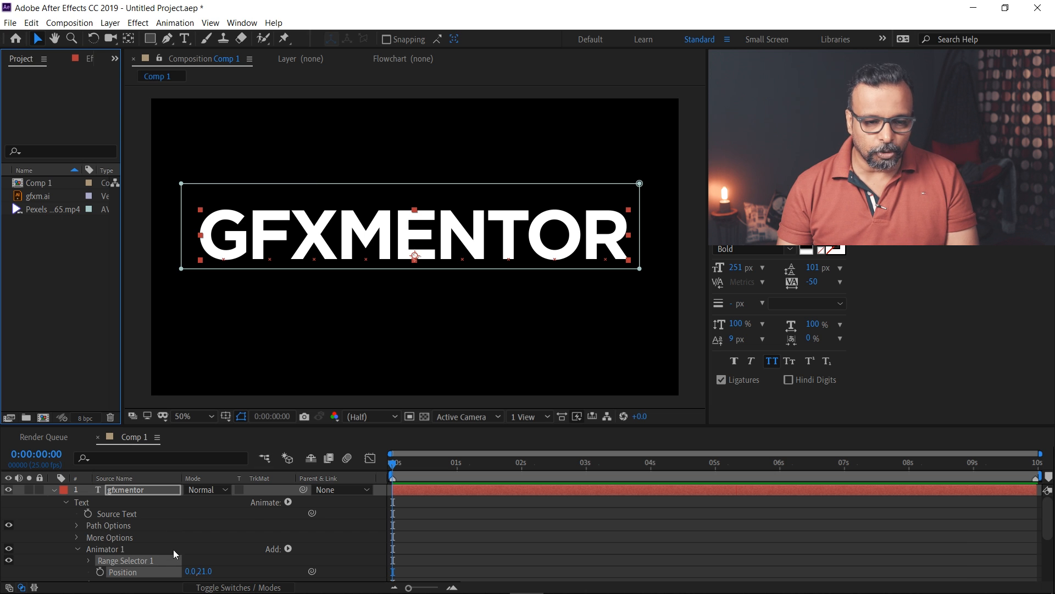
# - Delete the gfxmentor text layer and add gfxm.ai to the Comp 1 timeline in its place
pyautogui.click(124, 490)
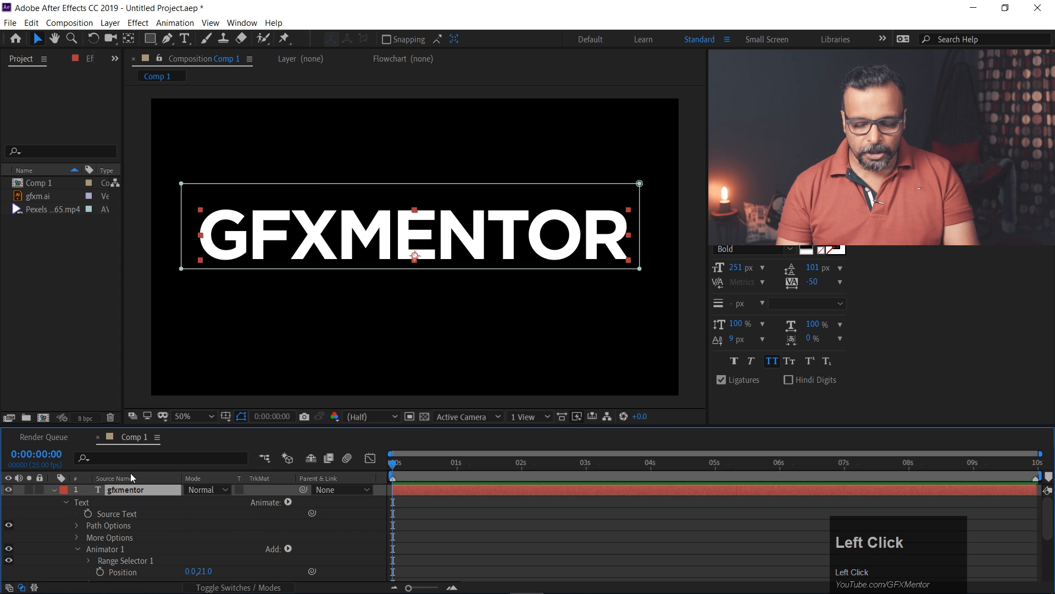
pyautogui.press('BackSpace')
pyautogui.moveTo(34, 197); pyautogui.dragTo(77, 516)
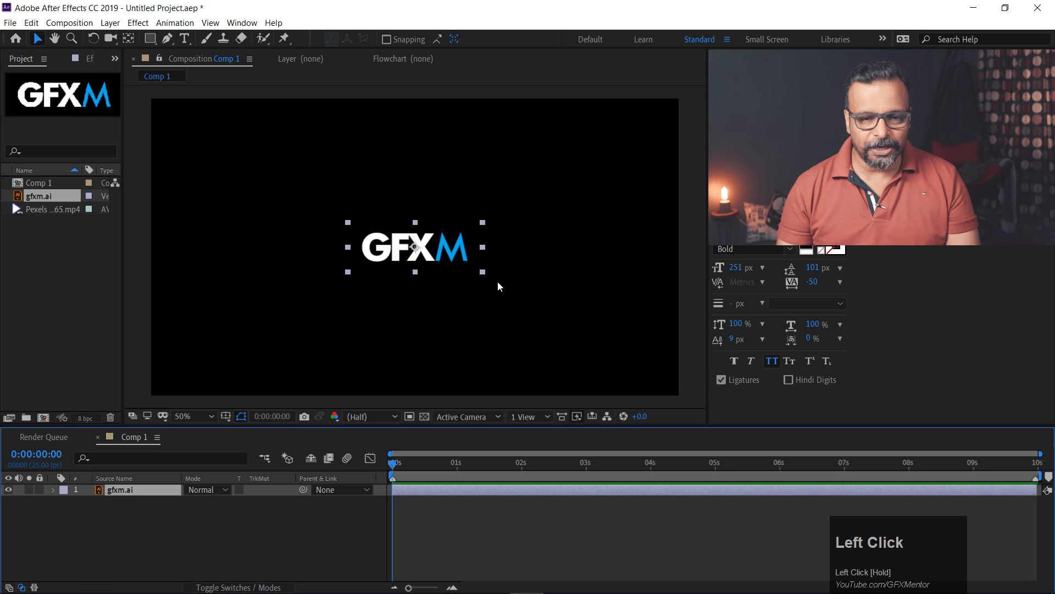
# - Scale the gfxm.ai layer to 274% and turn on continuous rasterization for it
pyautogui.press('s')
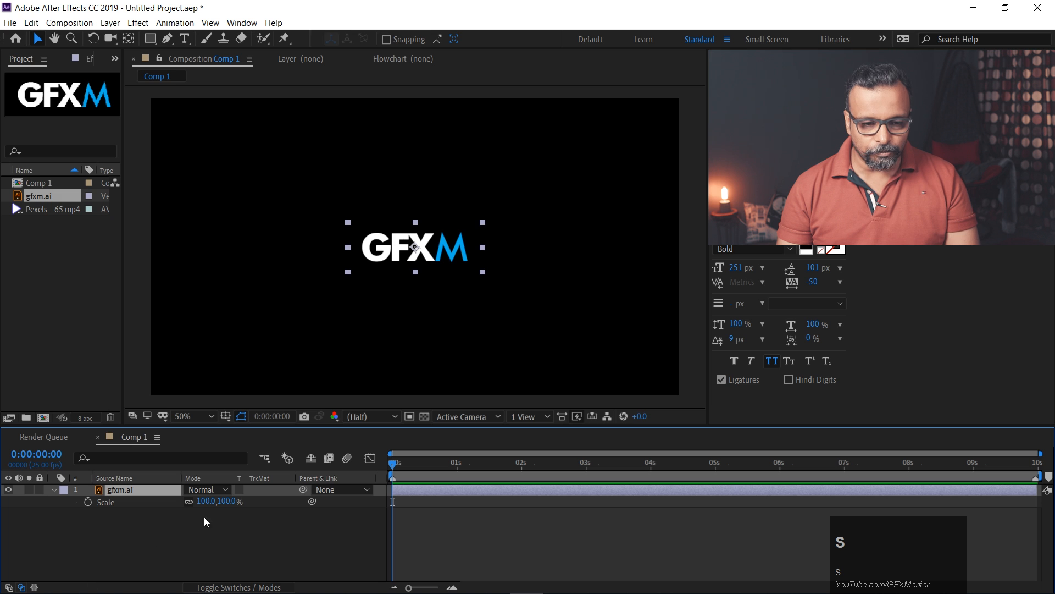
pyautogui.moveTo(228, 502); pyautogui.dragTo(319, 501)
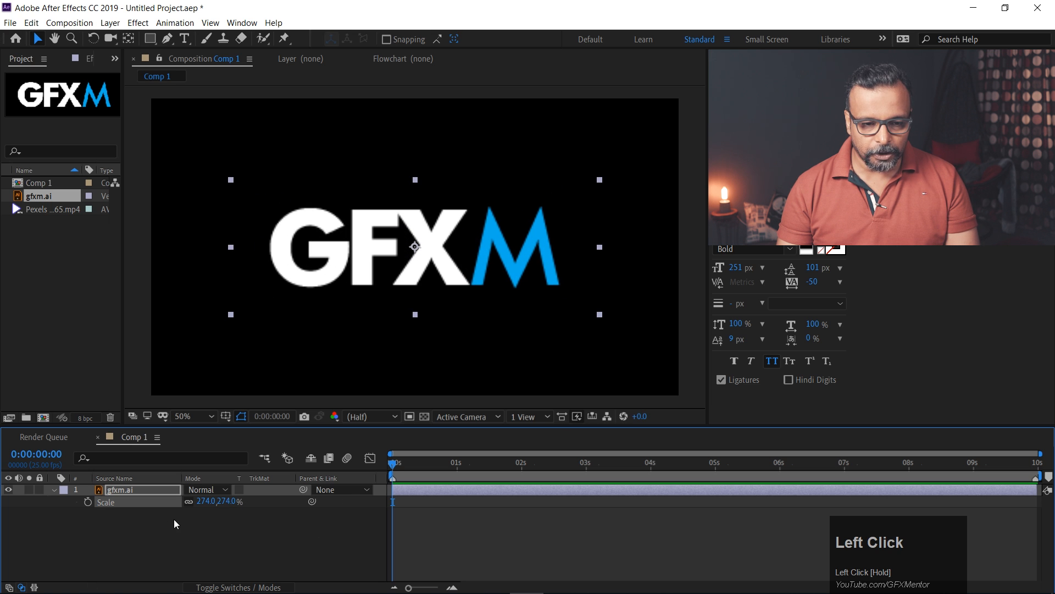
pyautogui.click(222, 588)
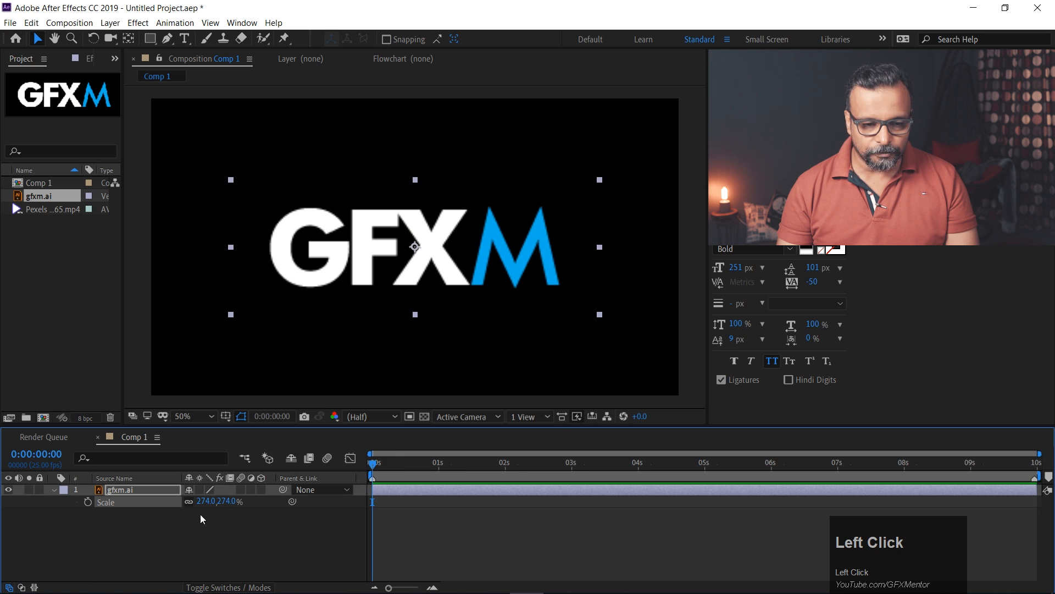
pyautogui.click(199, 490)
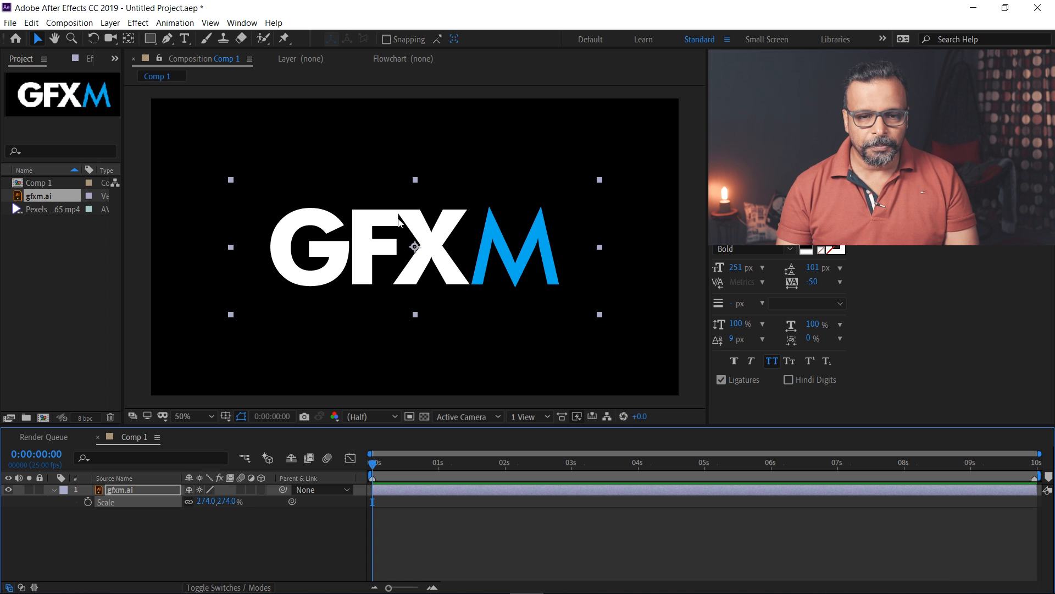
# - Draw a rectangular mask around the GFXM logo and expand the gfxm.ai layer's Transform properties
pyautogui.click(149, 39)
pyautogui.moveTo(189, 180); pyautogui.dragTo(640, 304)
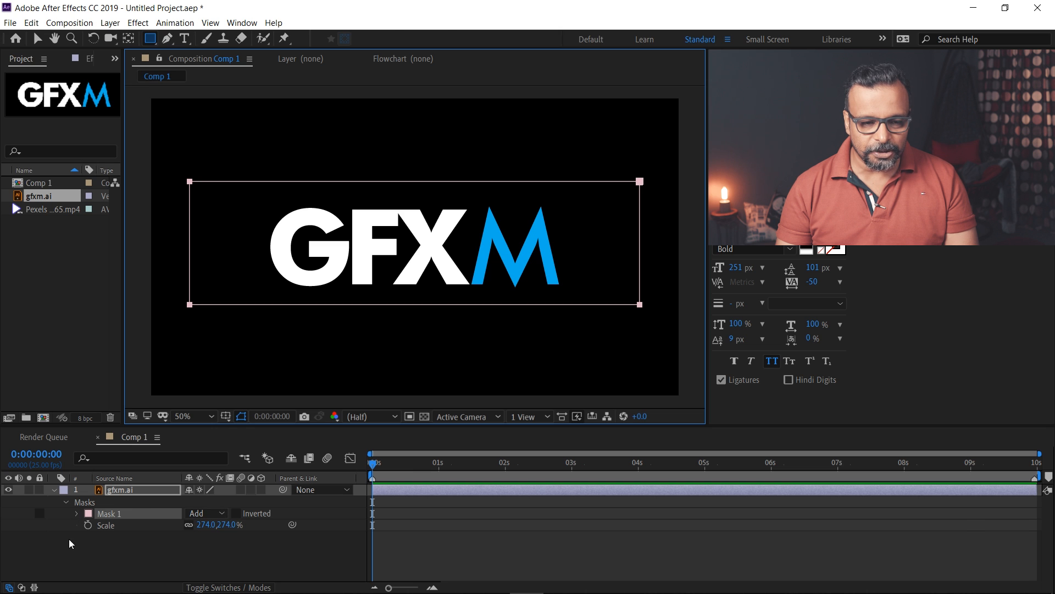
pyautogui.click(70, 544)
pyautogui.click(54, 489)
pyautogui.click(54, 490)
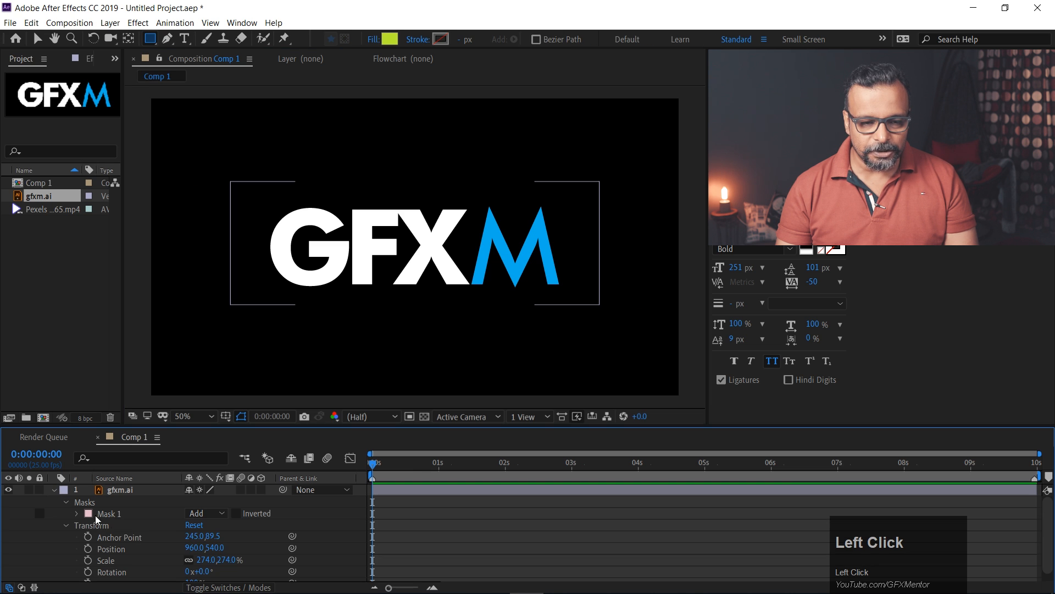
pyautogui.scroll(-1, 208, 559)
pyautogui.scroll(1, 208, 560)
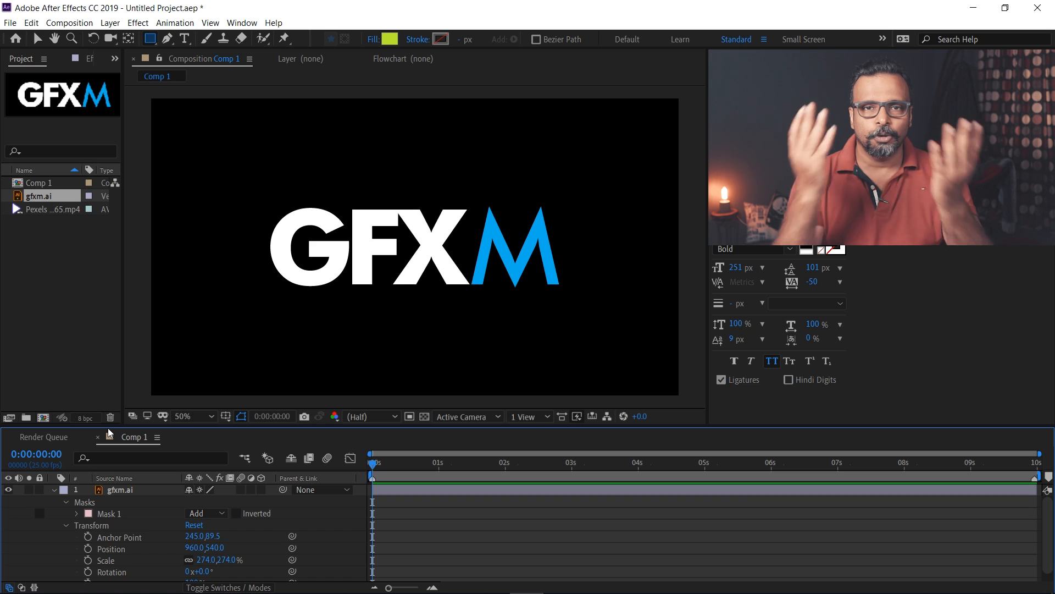
# - Delete the mask from the gfxm.ai layer
pyautogui.click(67, 503)
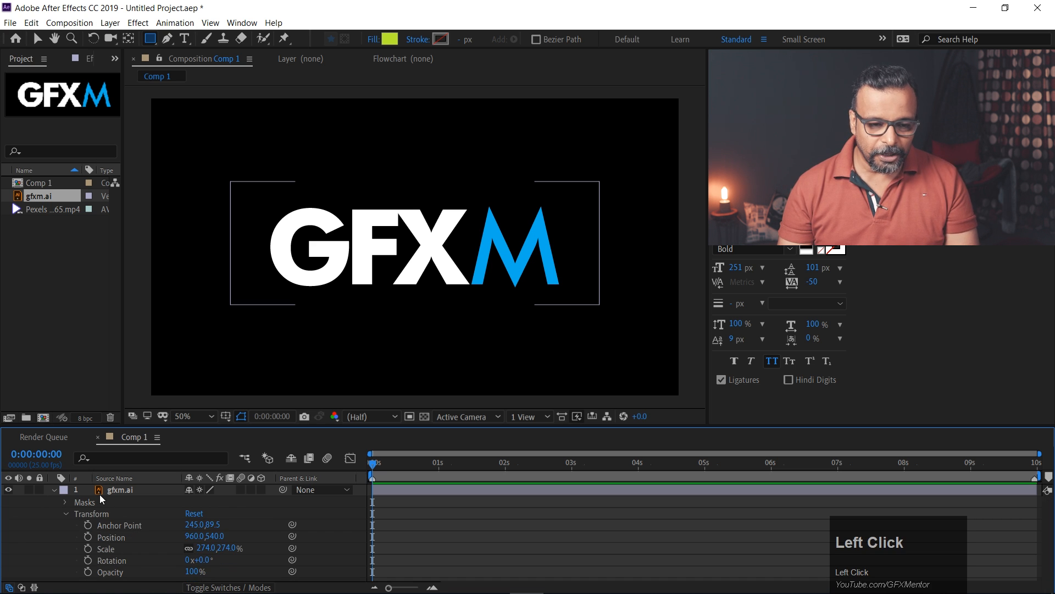
pyautogui.click(90, 503)
pyautogui.press('BackSpace')
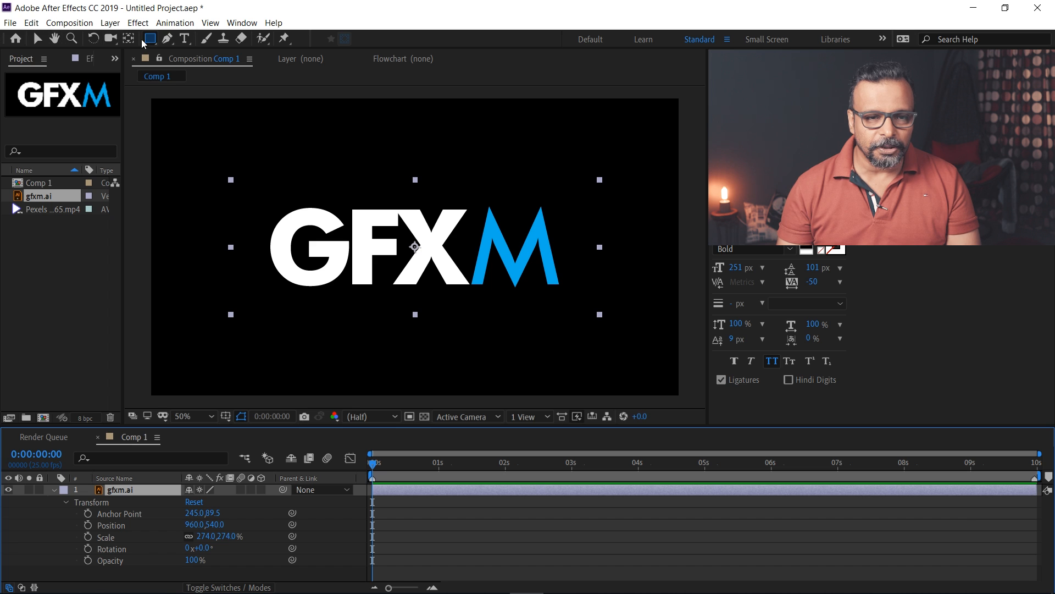
# - Try drawing a small rectangular mask over the first letters of the GFXM logo and undo it
pyautogui.click(246, 157)
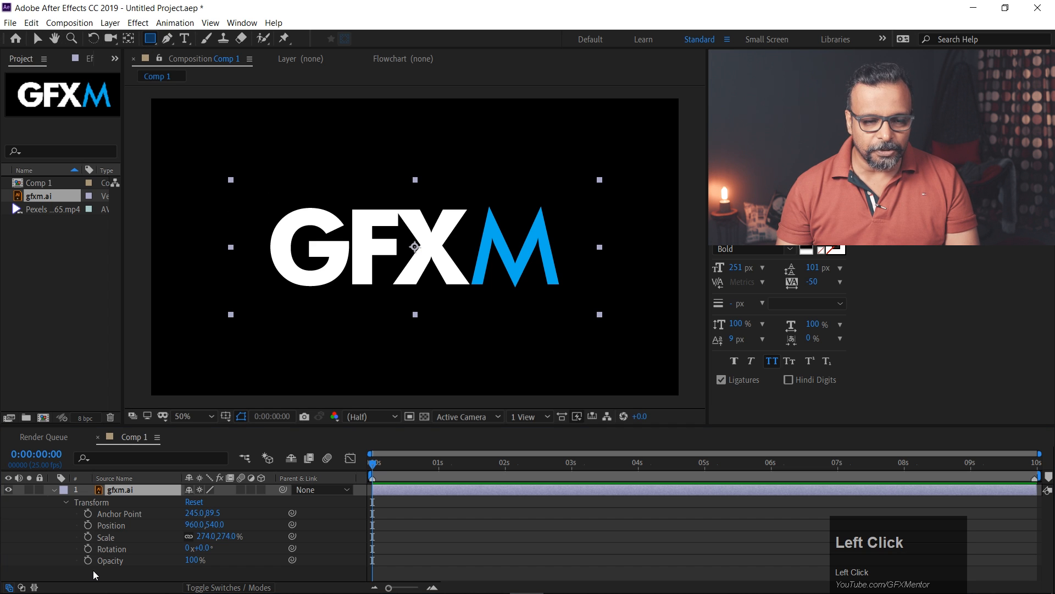
pyautogui.click(54, 490)
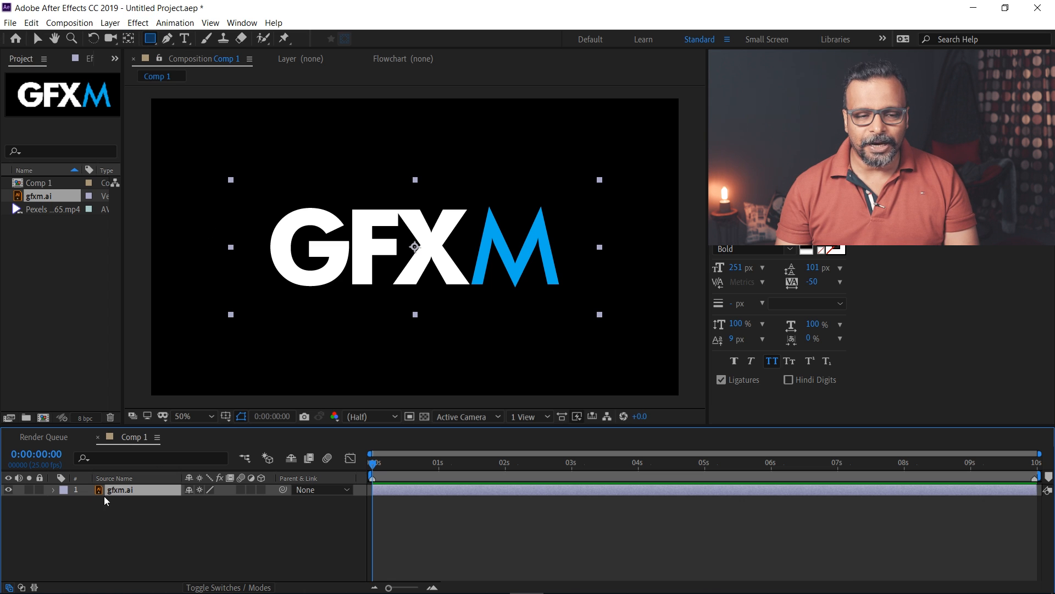
pyautogui.moveTo(262, 188); pyautogui.dragTo(372, 277)
pyautogui.hotkey('ctrl', 'z')
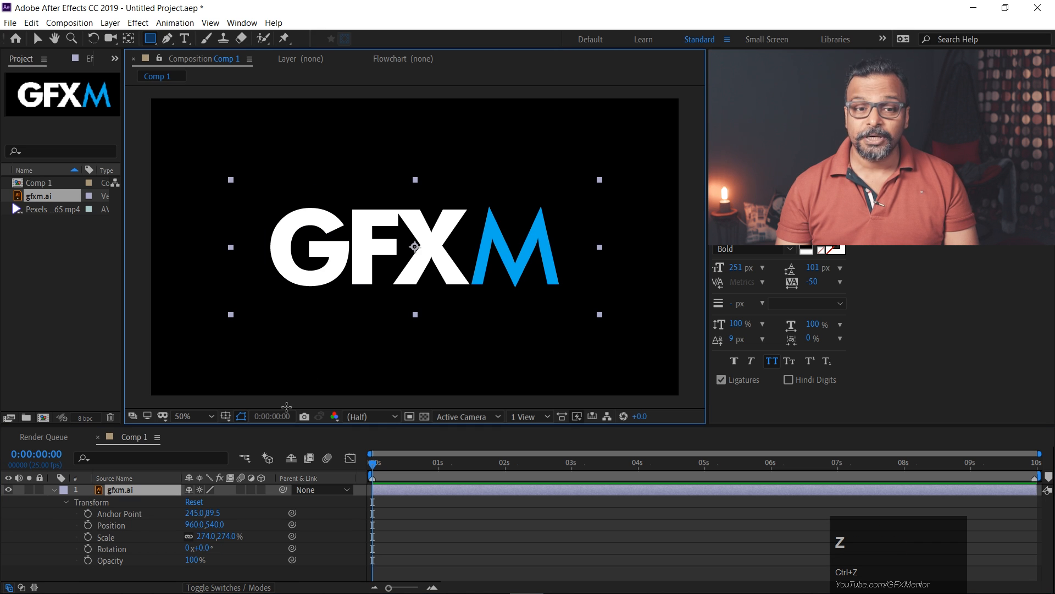
# - Deselect the gfxm.ai layer and draw a rectangle over the GFXM logo as a separate shape layer
pyautogui.click(58, 489)
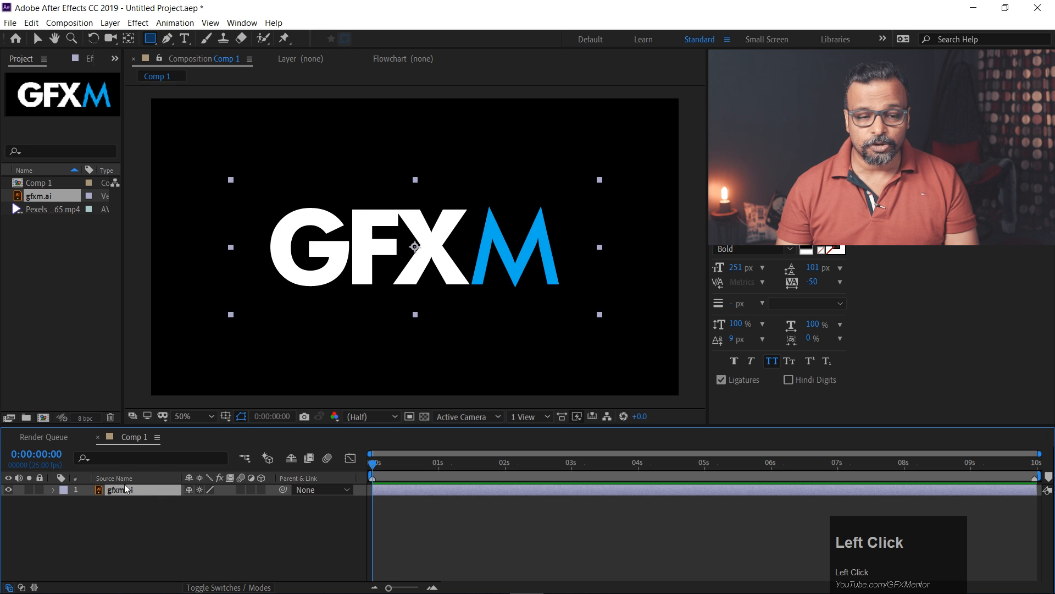
pyautogui.click(109, 518)
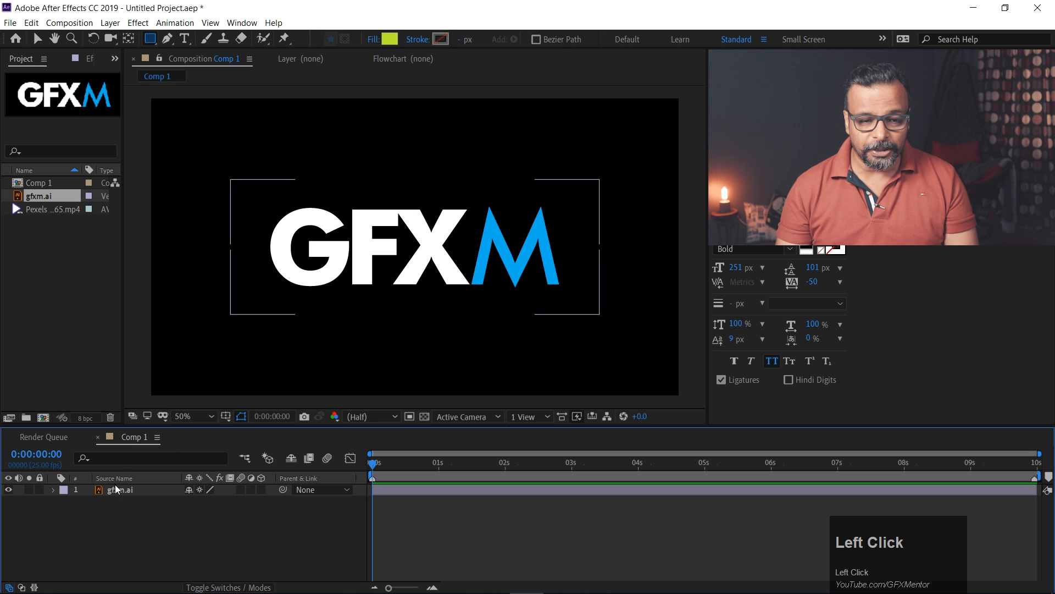
pyautogui.click(263, 210)
pyautogui.moveTo(262, 210); pyautogui.dragTo(589, 298)
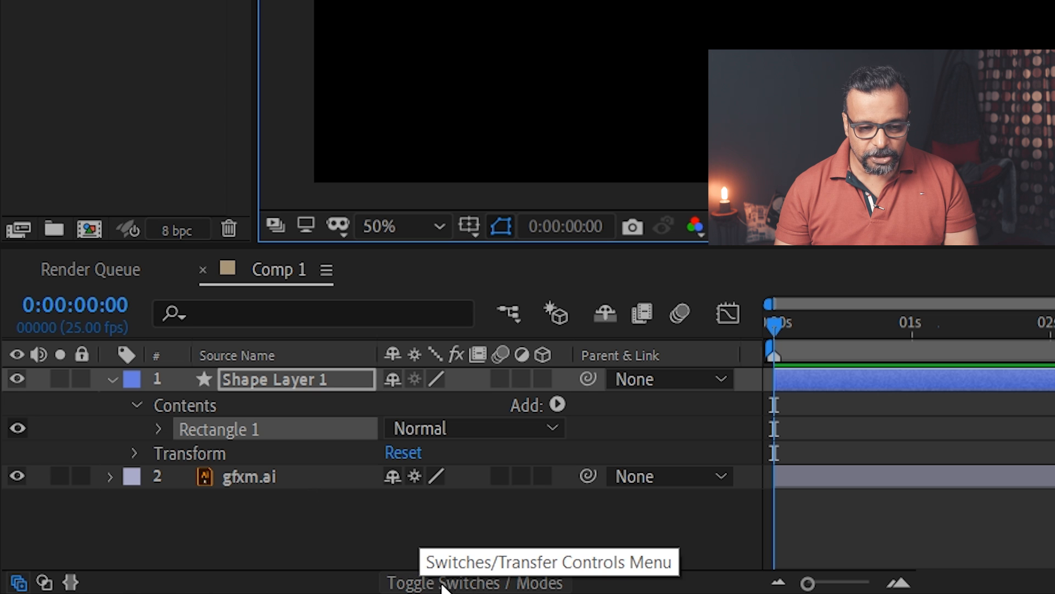
# - Show the Mode and TrkMat columns in the timeline and view the blending modes available for the gfxm.ai layer
pyautogui.click(508, 584)
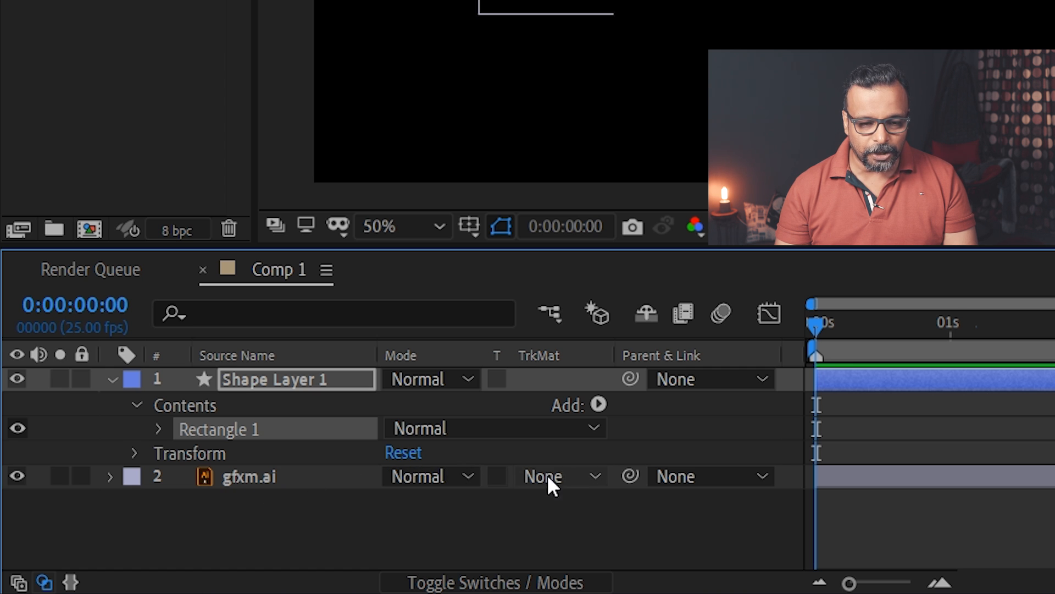
pyautogui.click(429, 478)
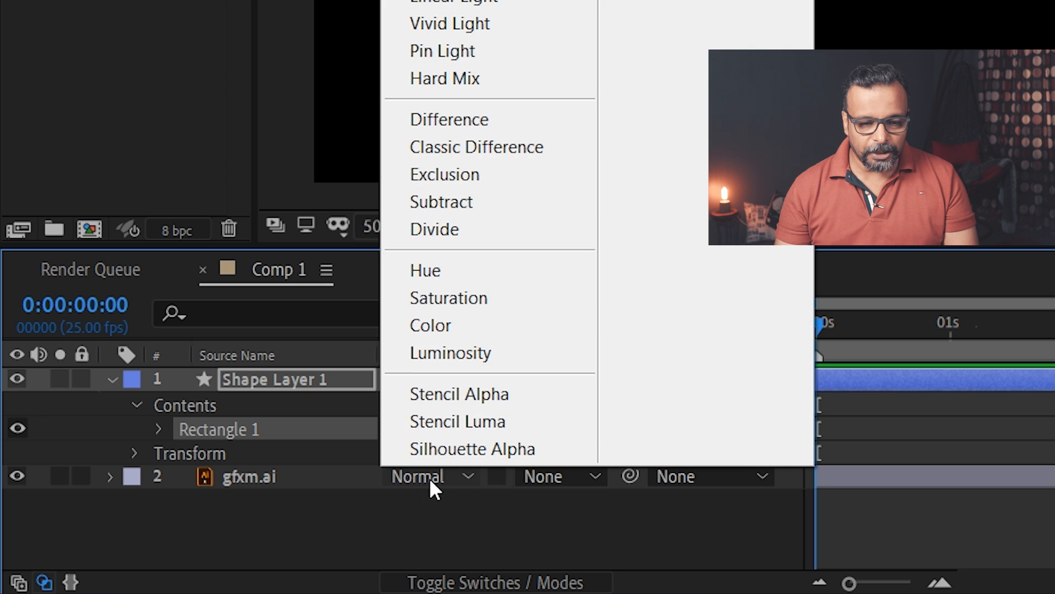
pyautogui.click(430, 480)
pyautogui.click(508, 510)
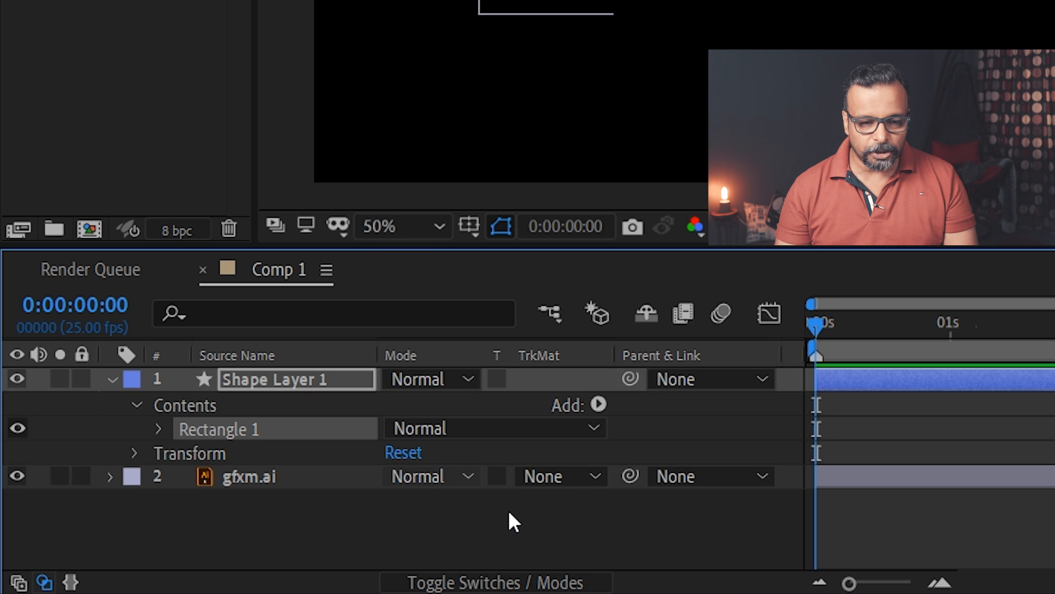
# - Set the track matte of the gfxm.ai layer to Alpha Matte "Shape Layer 1"
pyautogui.click(570, 477)
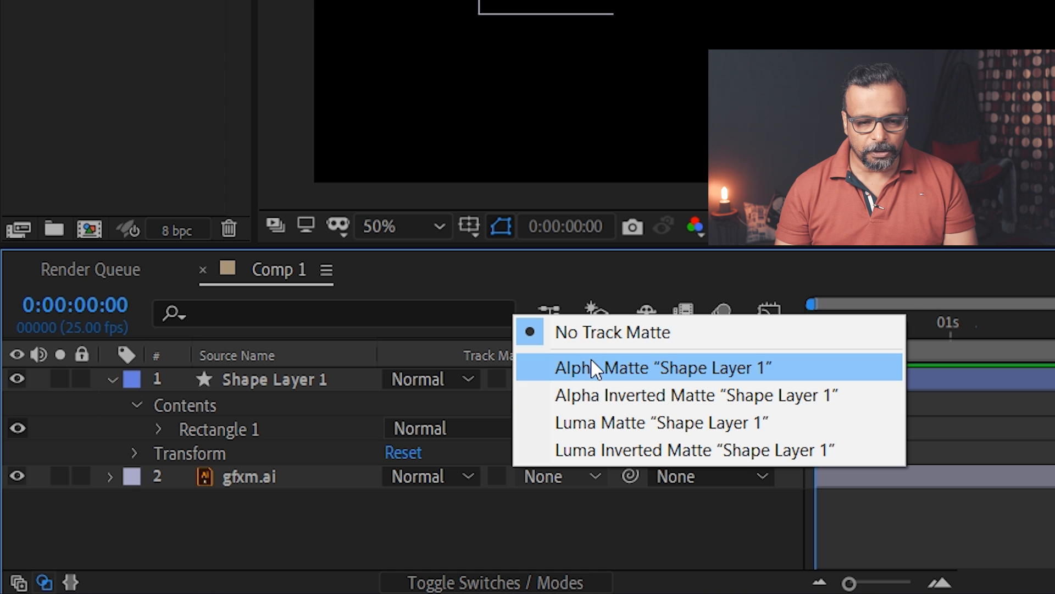
pyautogui.click(558, 538)
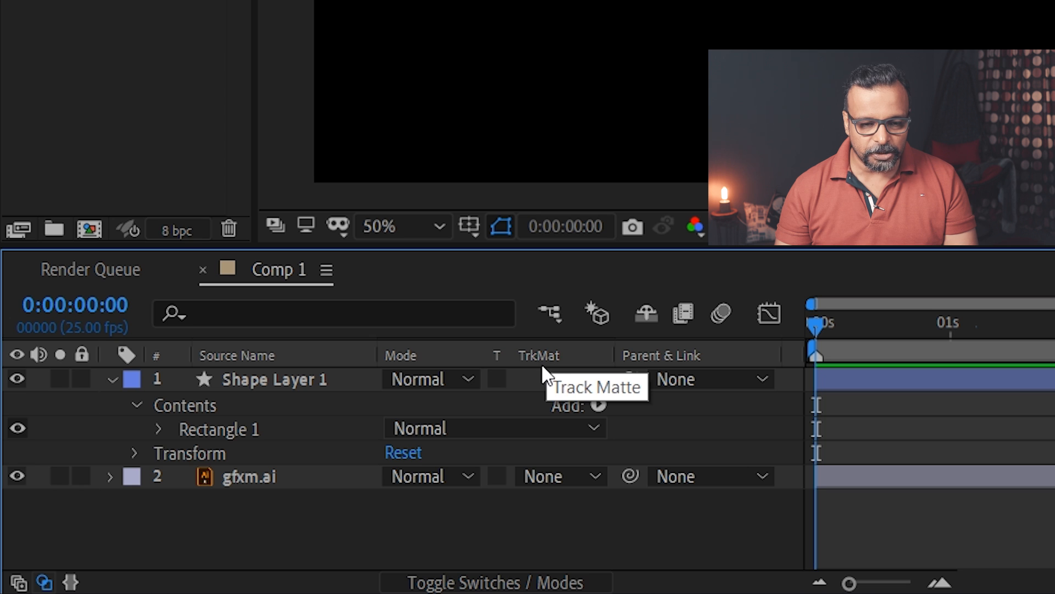
pyautogui.click(554, 476)
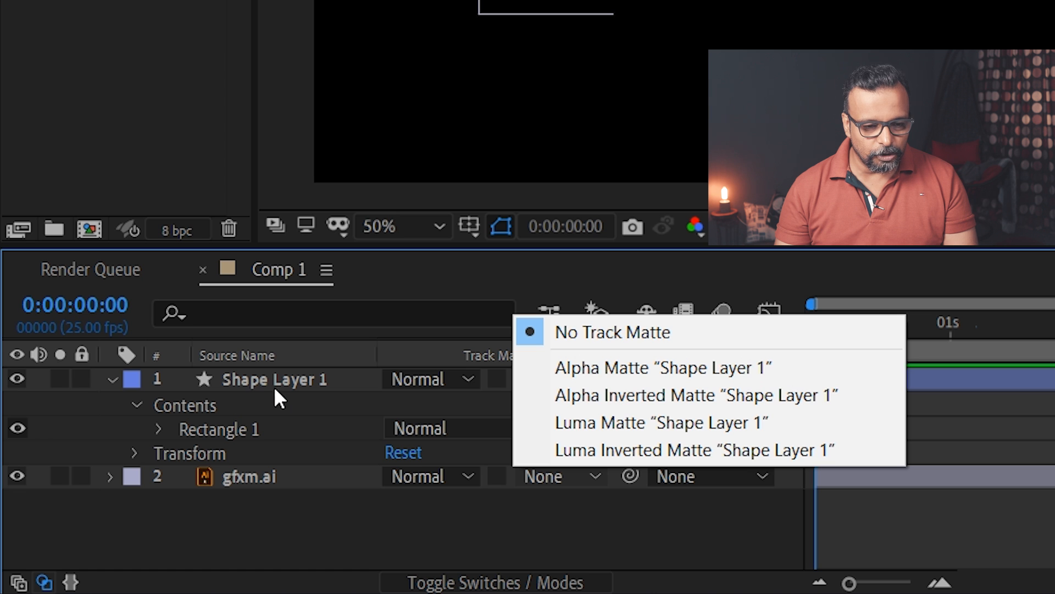
pyautogui.click(612, 377)
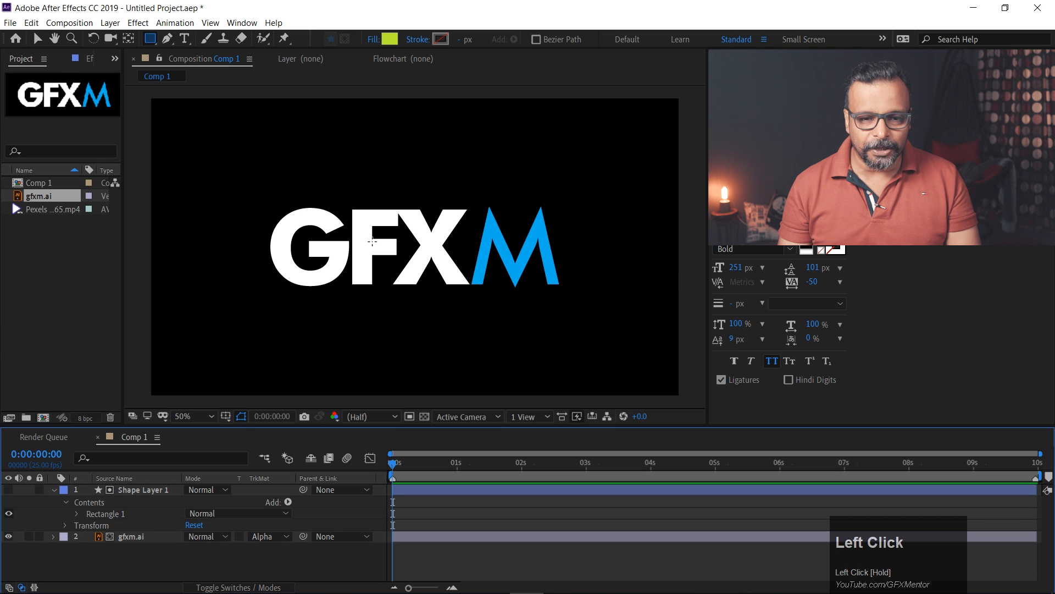
# - Turn on the visibility of Shape Layer 1 to check the matte shape, and hide it again
pyautogui.click(91, 490)
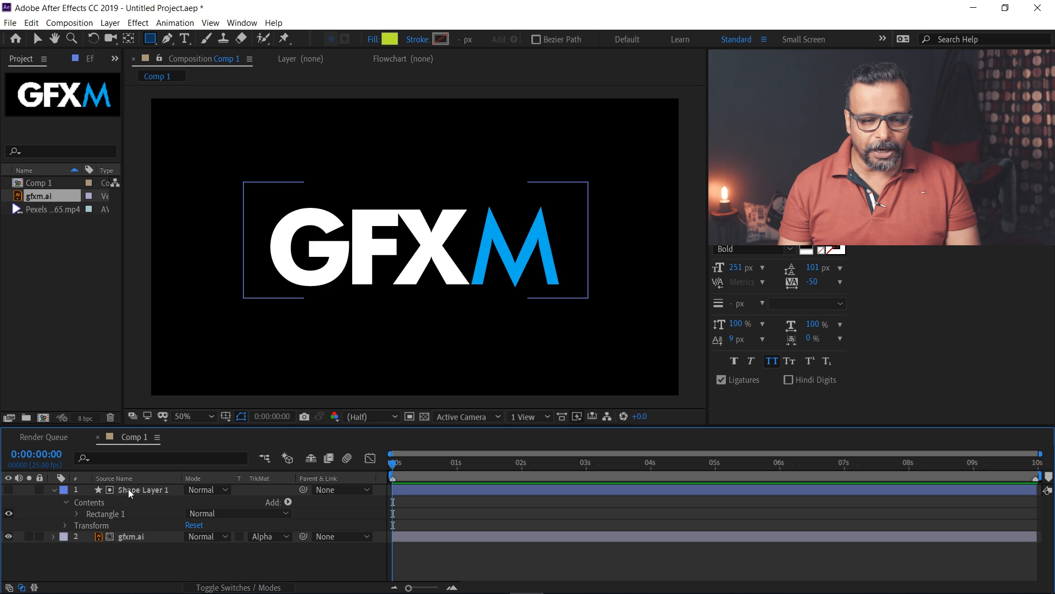
pyautogui.click(8, 490)
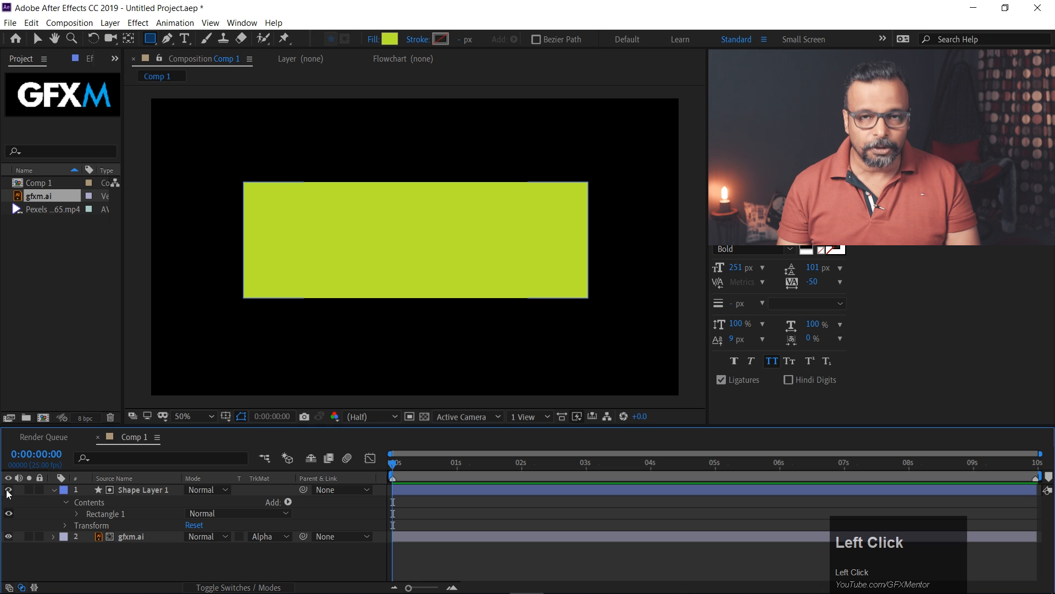
pyautogui.click(8, 491)
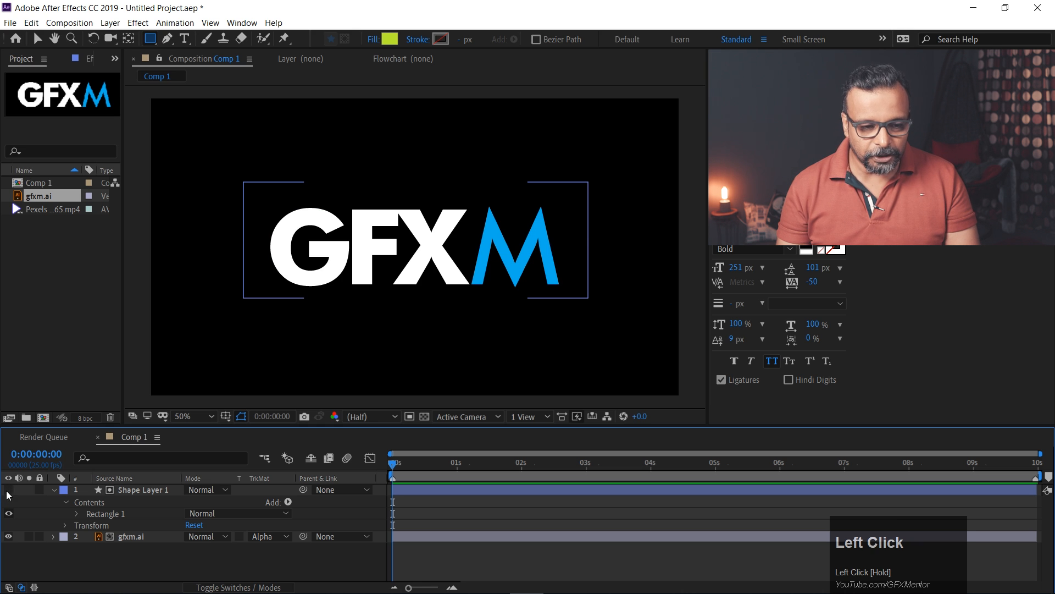
# - Expand the gfxm.ai layer's Transform properties and shift the logo vertically to Position 960, 544
pyautogui.click(53, 537)
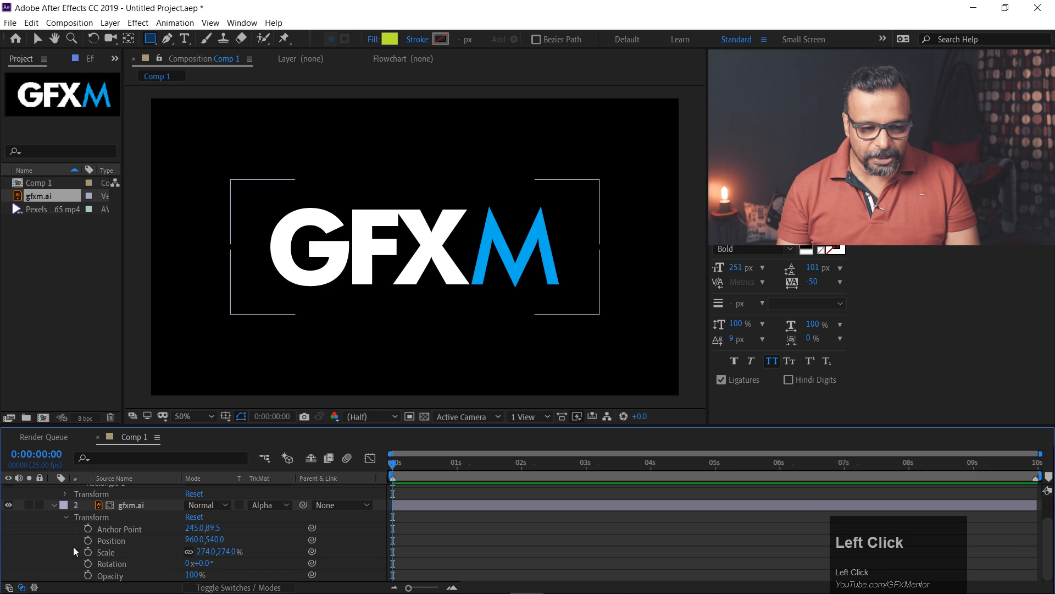
pyautogui.moveTo(216, 541); pyautogui.dragTo(297, 517)
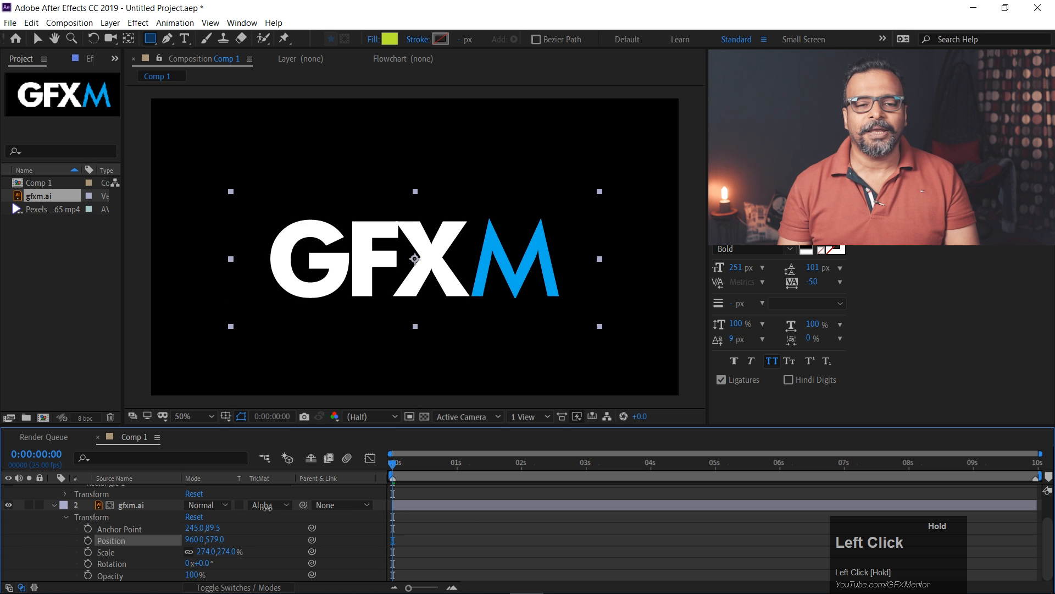
pyautogui.click(246, 509)
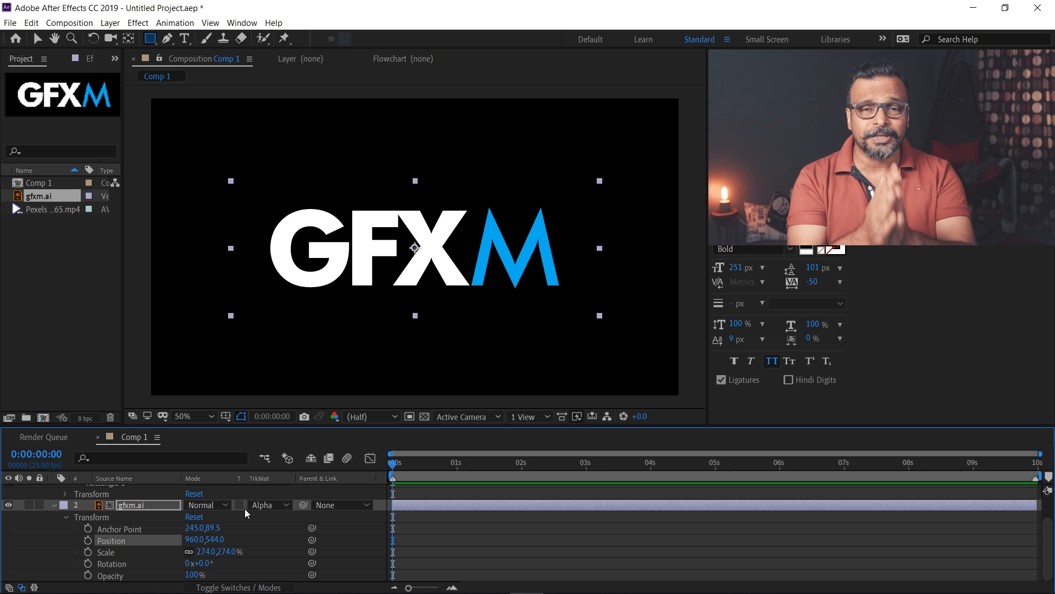
# - Set the gfxm.ai layer to No Track Matte, delete Shape Layer 1 and collapse the gfxm.ai properties
pyautogui.scroll(1, 132, 547)
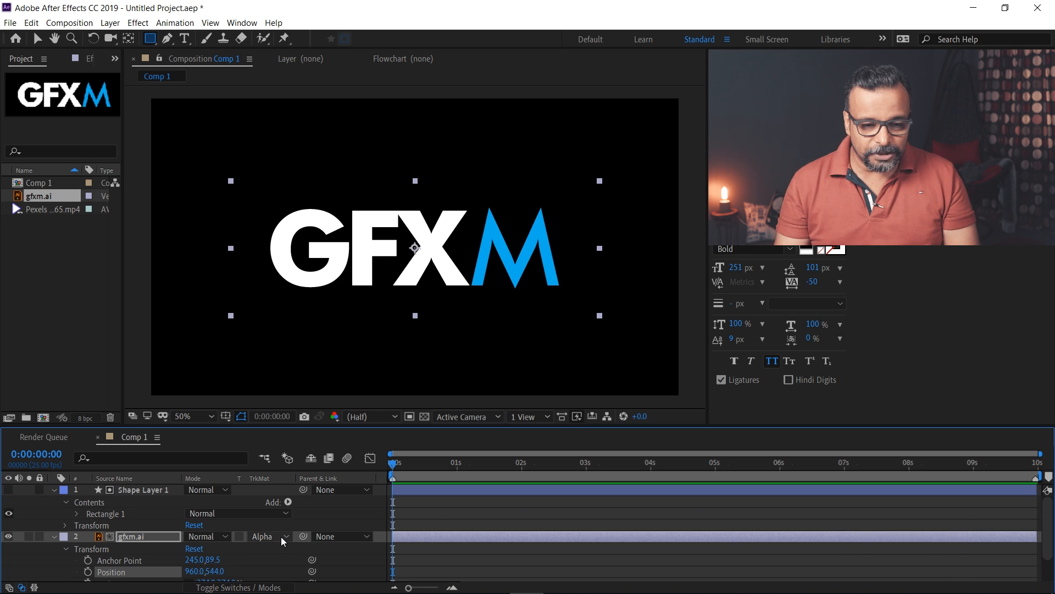
pyautogui.click(265, 537)
pyautogui.click(286, 468)
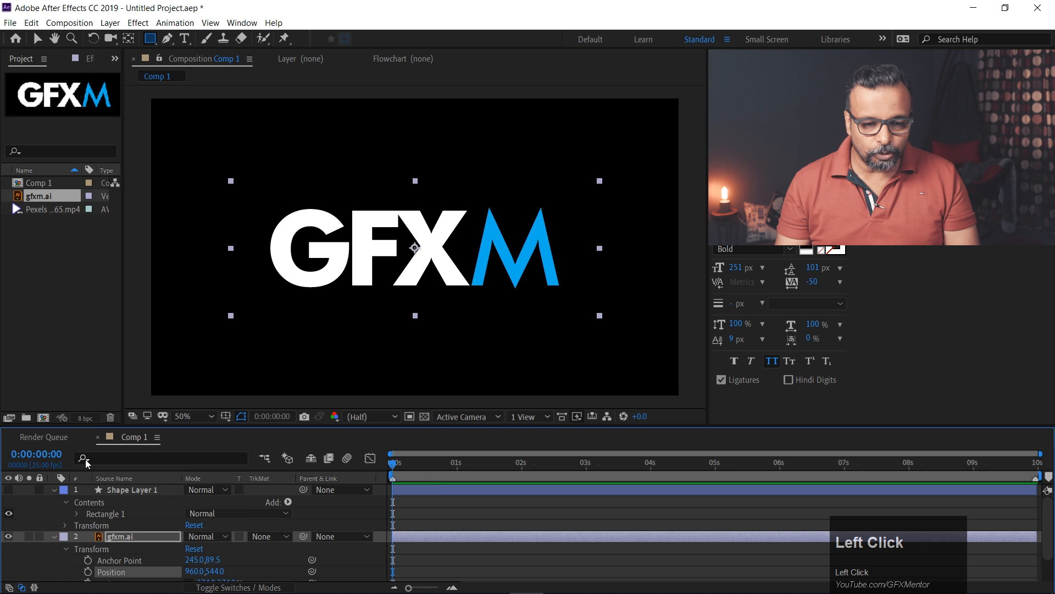
pyautogui.click(114, 491)
pyautogui.press('BackSpace')
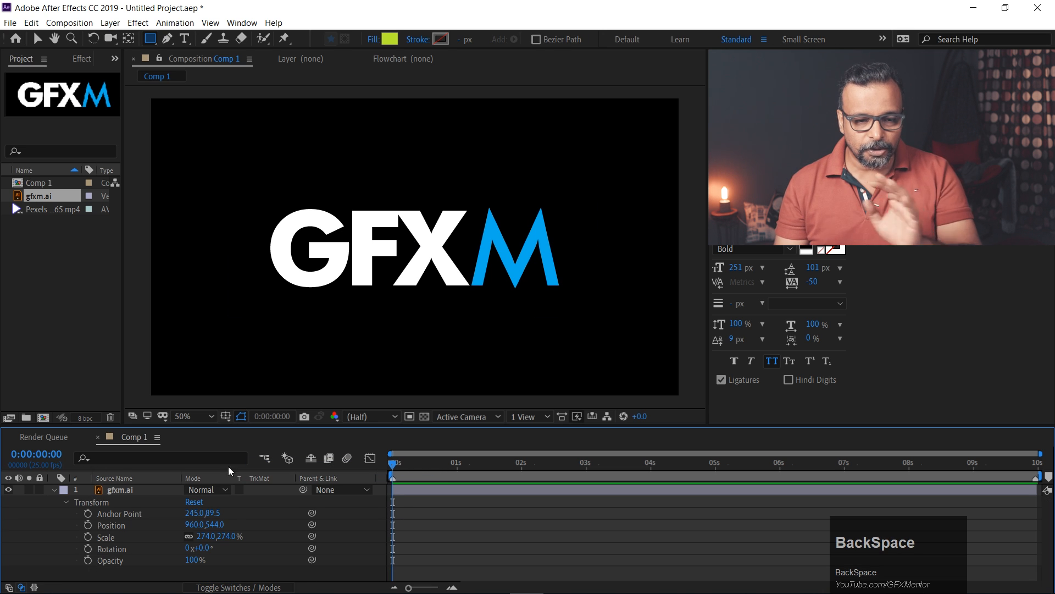
pyautogui.click(54, 490)
pyautogui.click(172, 528)
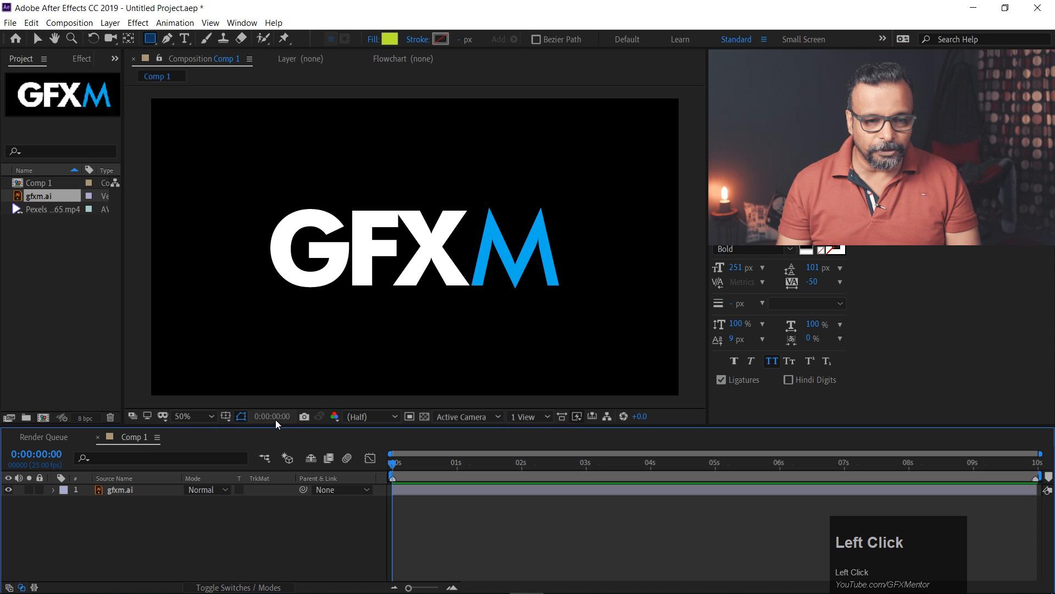
# - Create a 1920 × 1080 px pale gray-cyan solid and place it beneath the gfxm.ai layer
pyautogui.rightClick(94, 534)
pyautogui.click(177, 398)
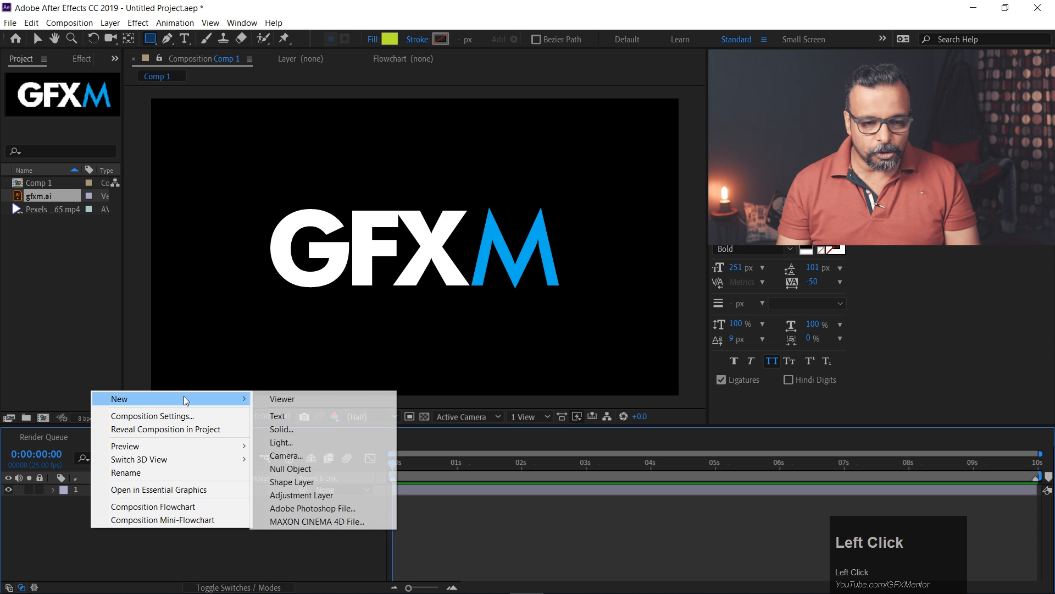
pyautogui.click(316, 430)
pyautogui.click(663, 372)
pyautogui.moveTo(198, 282)
pyautogui.mouseDown()
pyautogui.moveTo(212, 252)
pyautogui.moveTo(205, 279)
pyautogui.moveTo(203, 261)
pyautogui.moveTo(201, 271)
pyautogui.mouseUp()
pyautogui.click(478, 169)
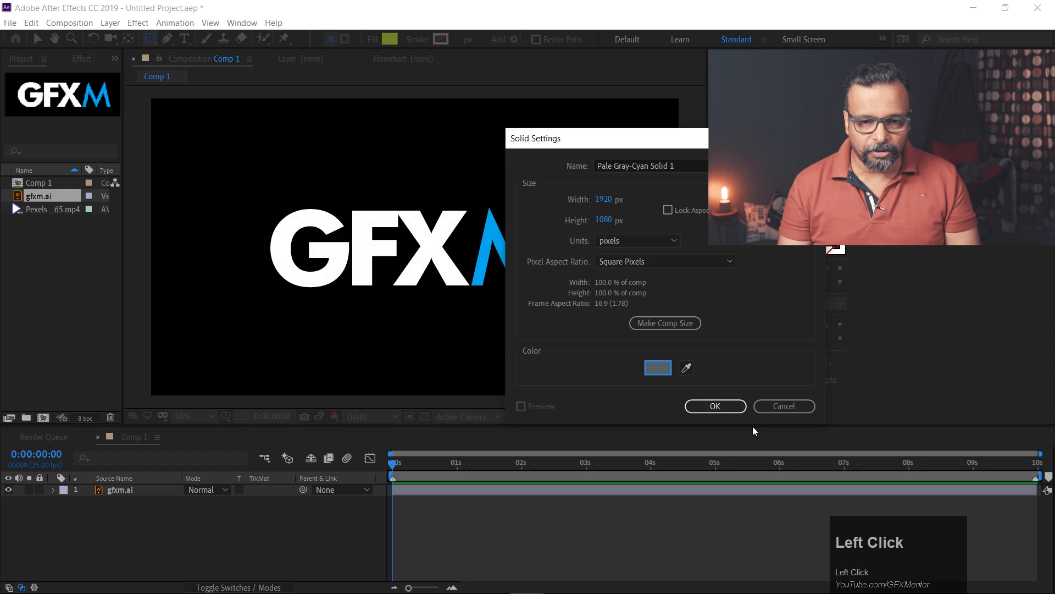
pyautogui.click(724, 407)
pyautogui.moveTo(149, 489); pyautogui.dragTo(148, 518)
pyautogui.click(127, 489)
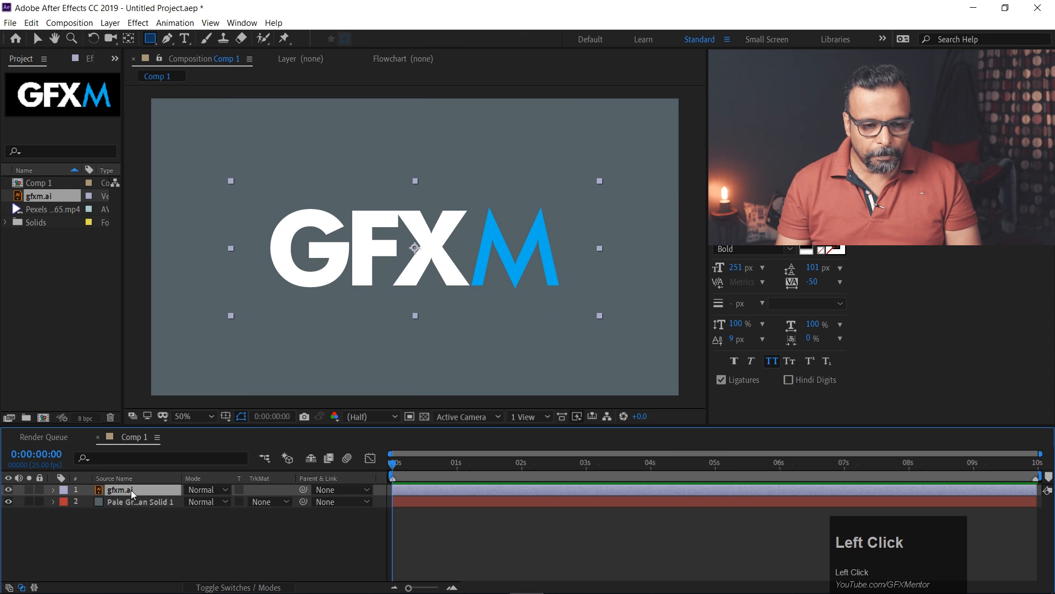
# - Add the Pexels mp4 video to Comp 1 and place it between the gfxm.ai layer and the solid
pyautogui.moveTo(25, 209); pyautogui.dragTo(83, 491)
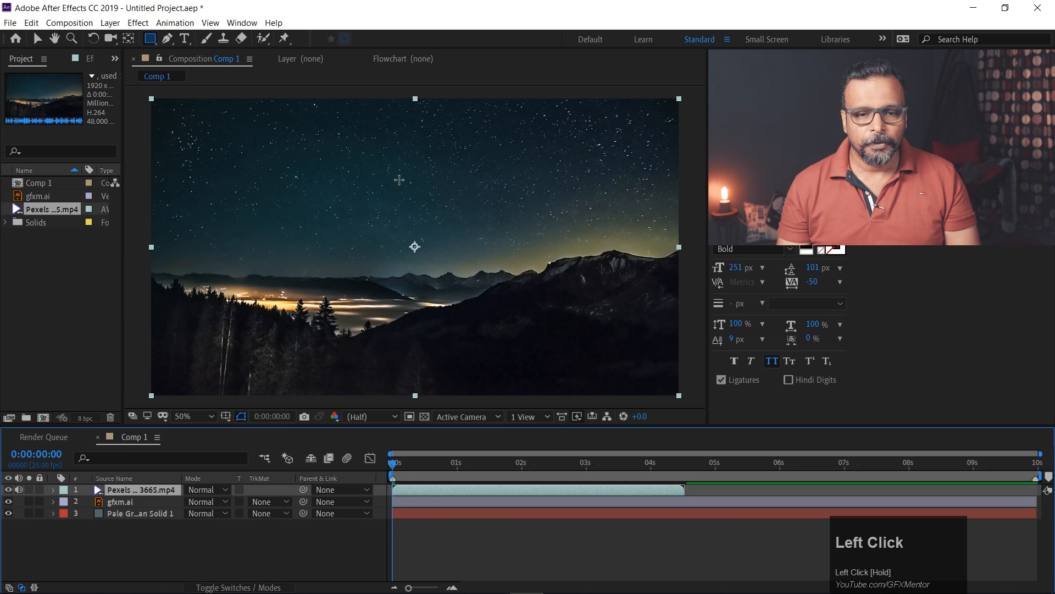
pyautogui.moveTo(395, 470); pyautogui.dragTo(374, 463)
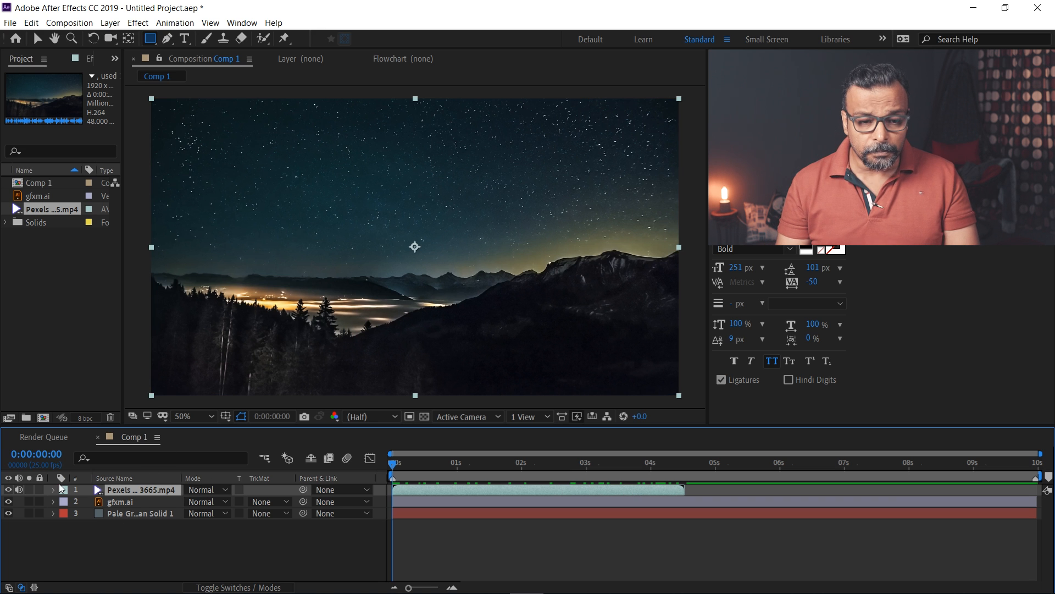
pyautogui.moveTo(128, 491); pyautogui.dragTo(125, 506)
# - Scale the gfxm.ai logo up to 427% and deselect it
pyautogui.click(118, 490)
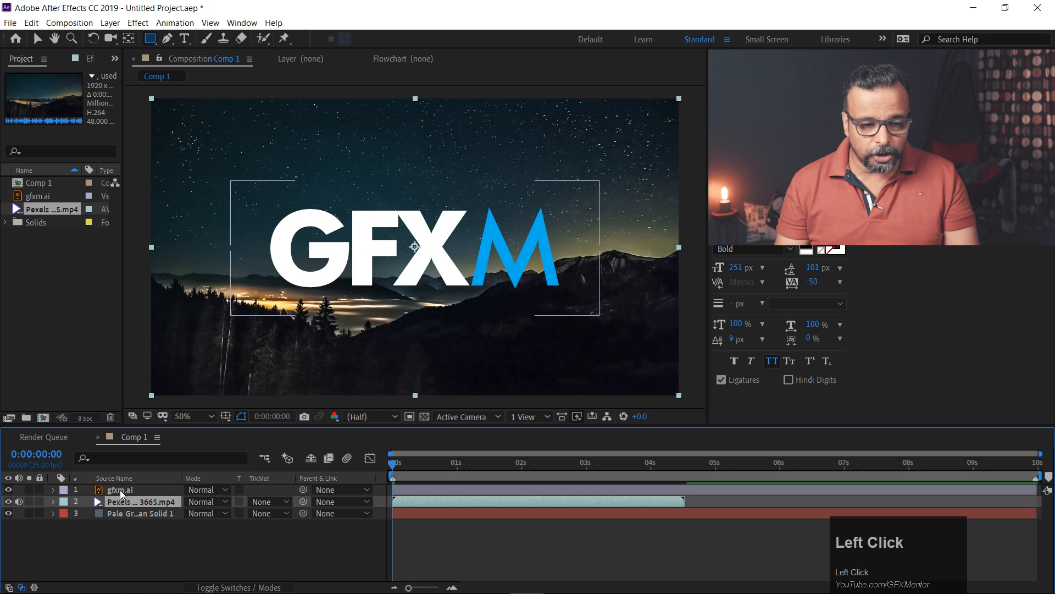
pyautogui.press('s')
pyautogui.moveTo(206, 501); pyautogui.dragTo(313, 501)
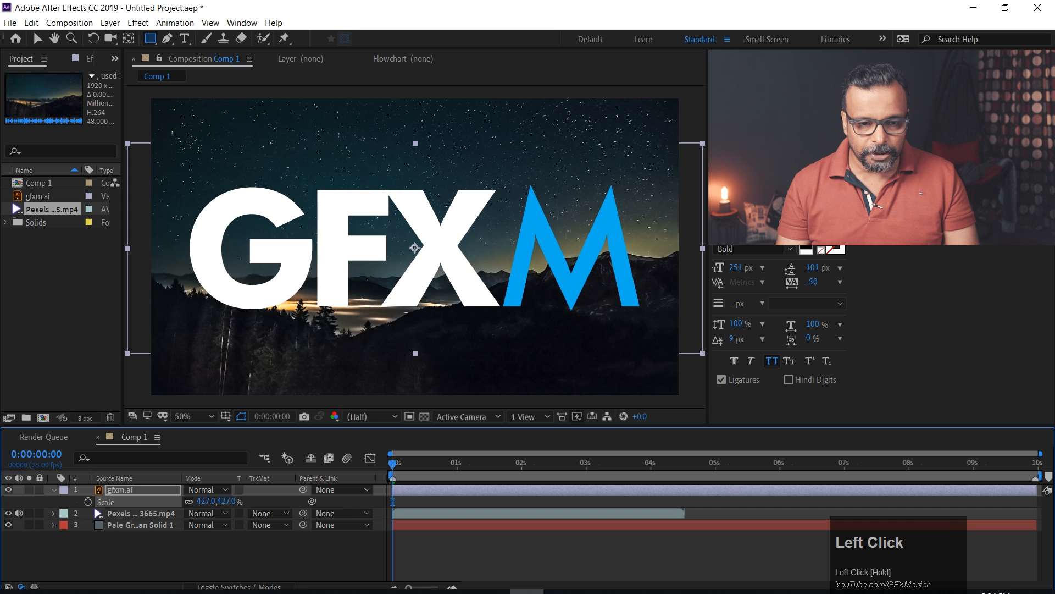
pyautogui.click(151, 545)
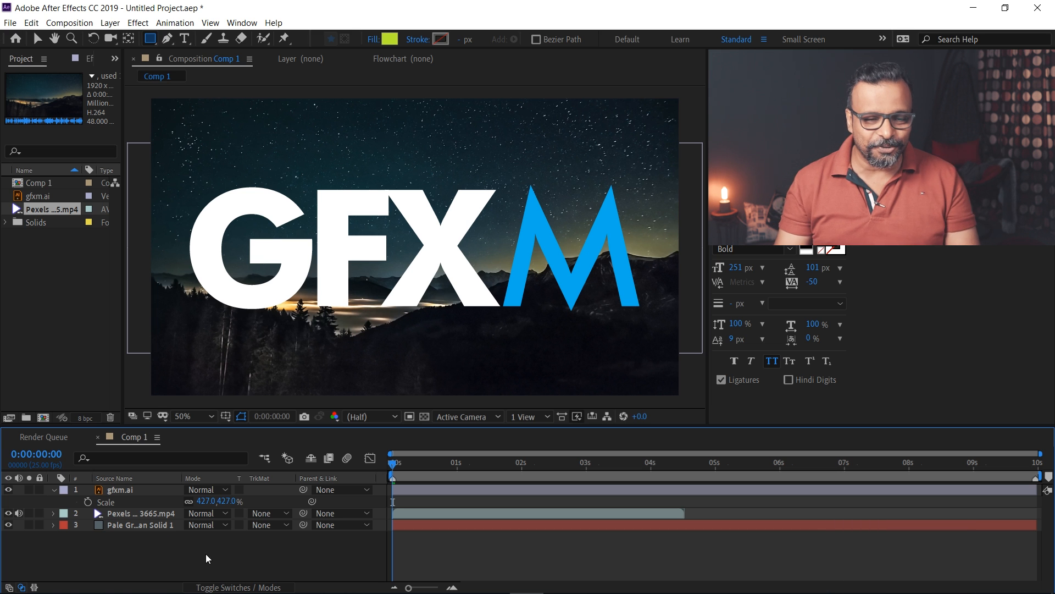
# - Set the track matte of the Pexels video layer to Alpha Matte "gfxm.ai"
pyautogui.click(116, 514)
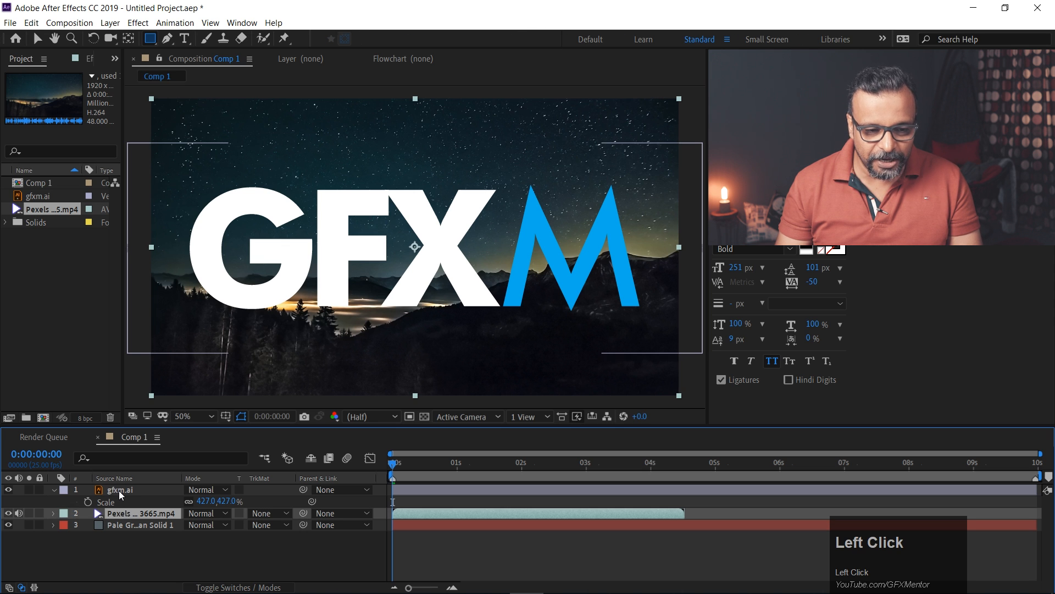
pyautogui.click(120, 492)
pyautogui.click(125, 515)
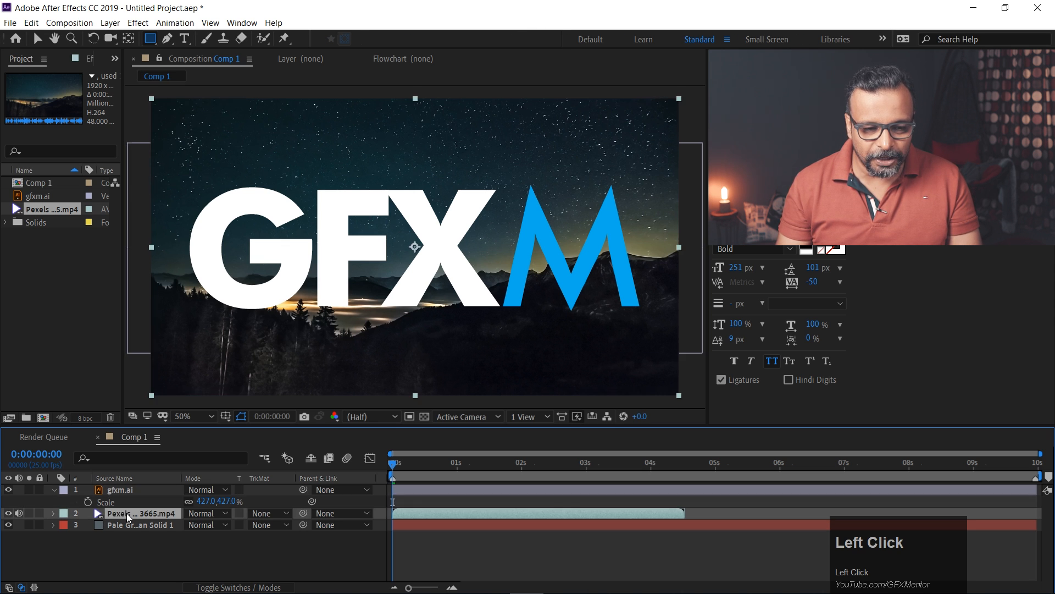
pyautogui.click(278, 514)
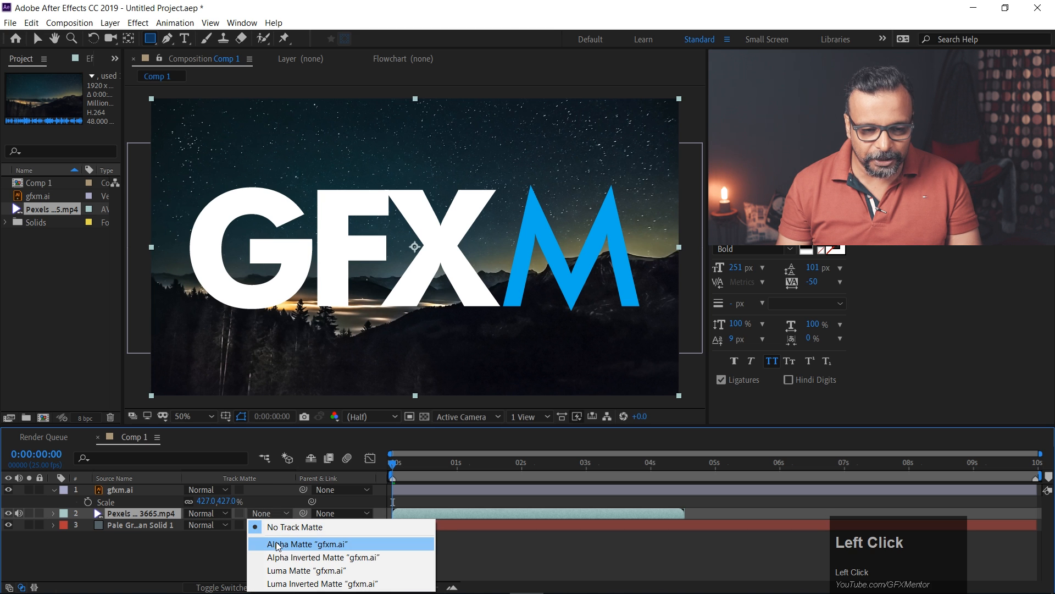
pyautogui.click(278, 544)
# - Preview the video playing inside the GFXM letters and return to the start of the composition
pyautogui.press('space')
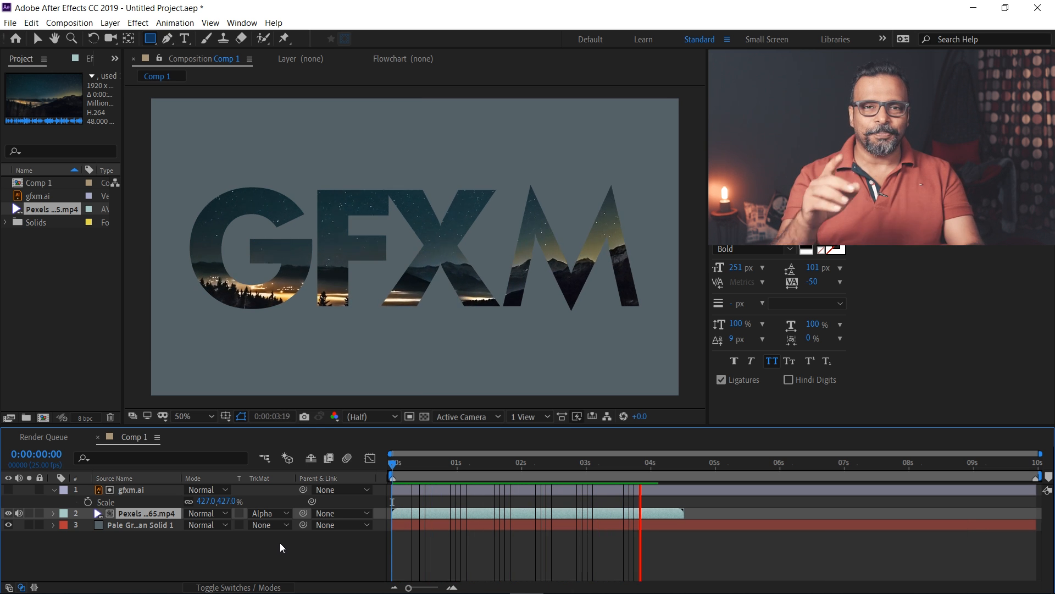
pyautogui.press('space')
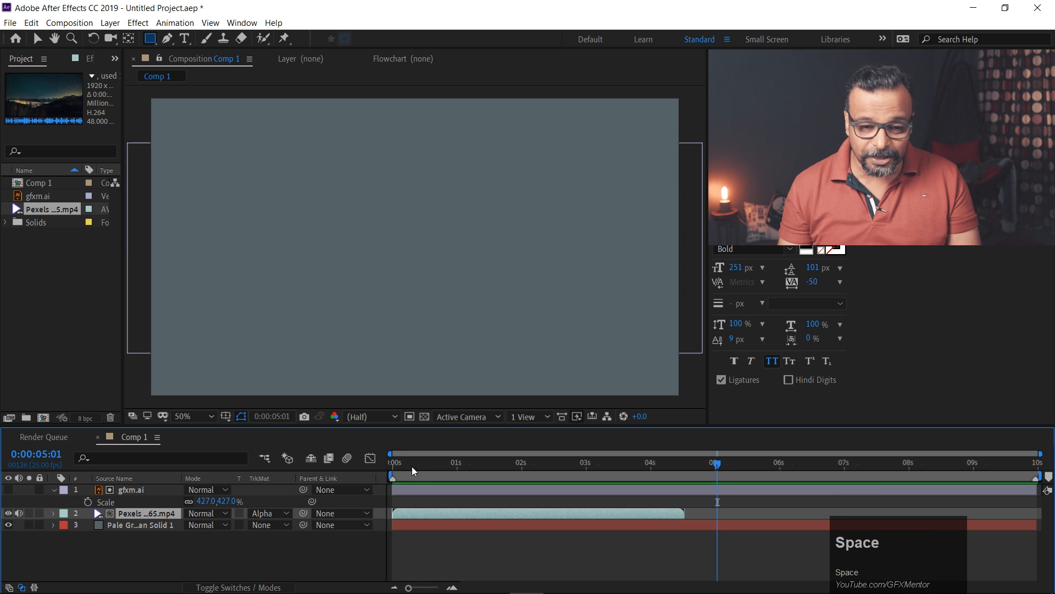
pyautogui.click(440, 309)
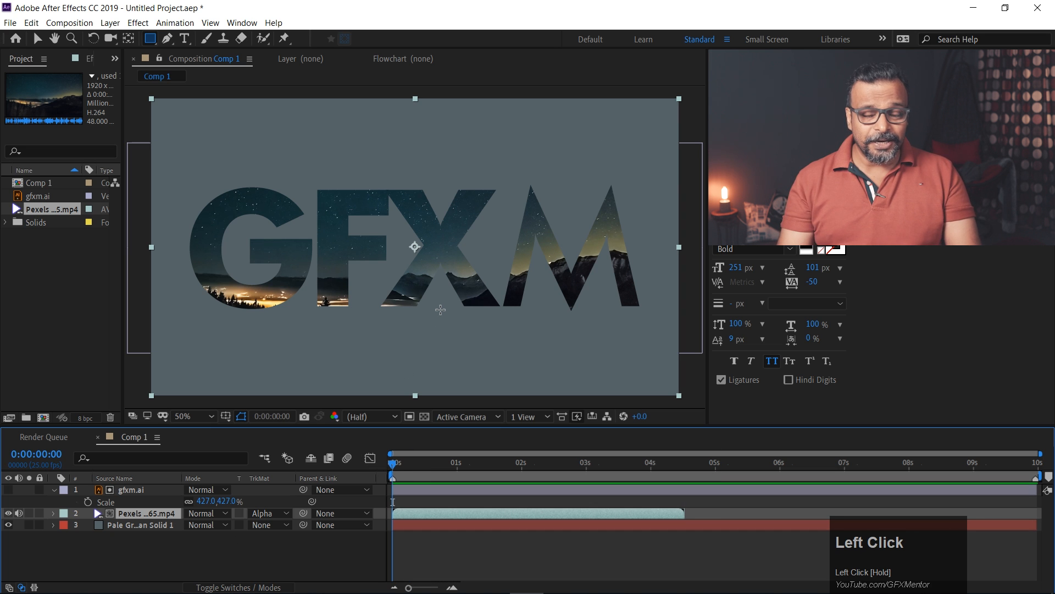